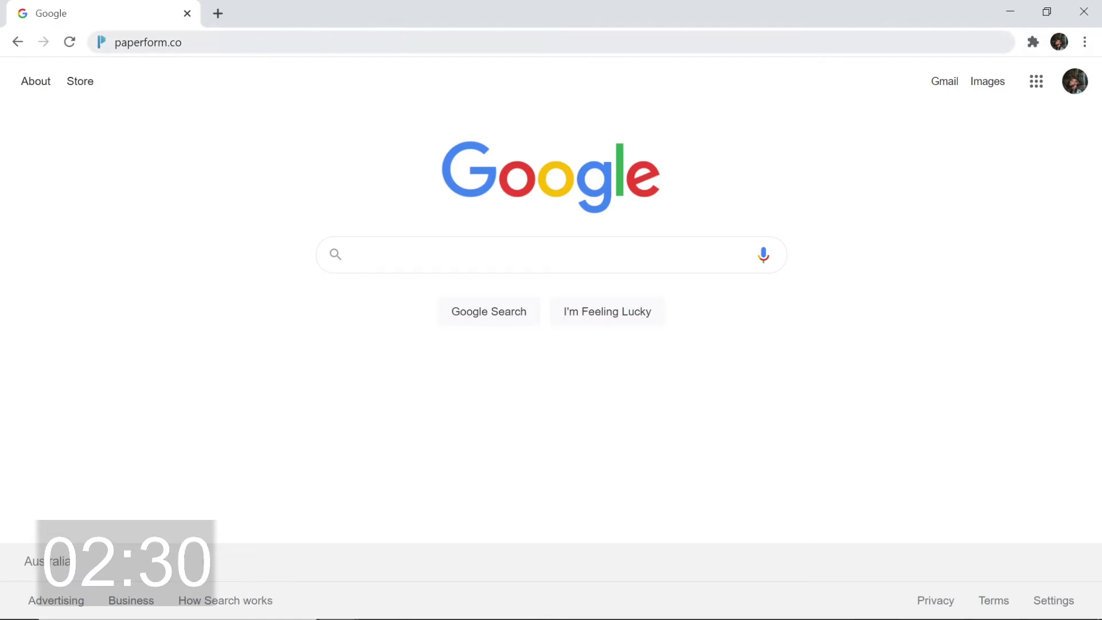
Go to paperform.co and start signing up with the account e-mail address
{"action": "key", "text": "ctrl+l"}
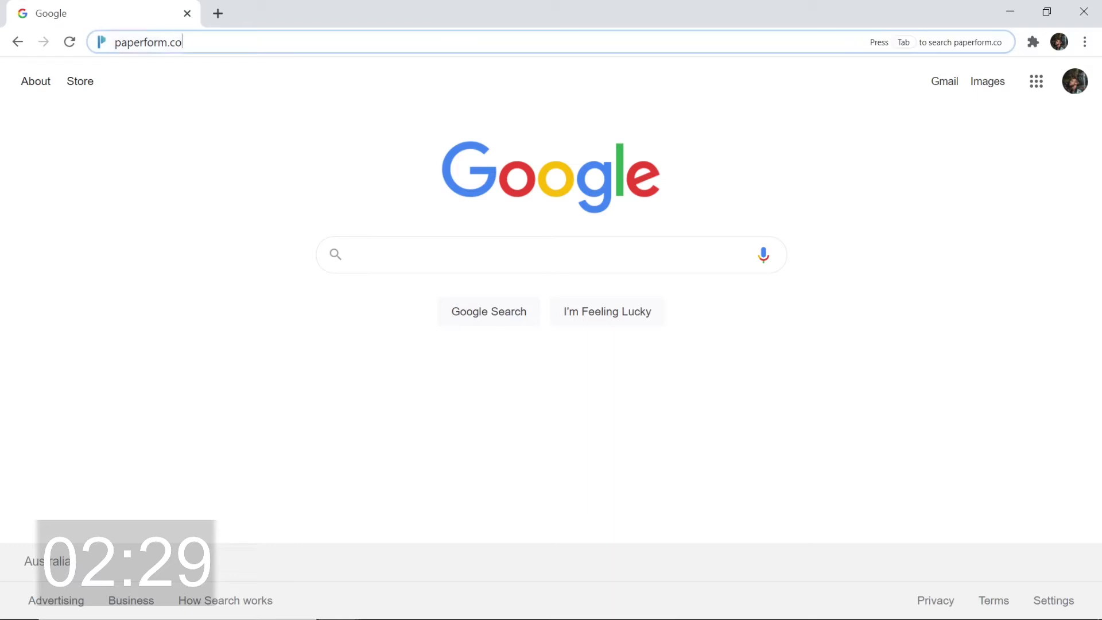
{"action": "key", "text": "Return"}
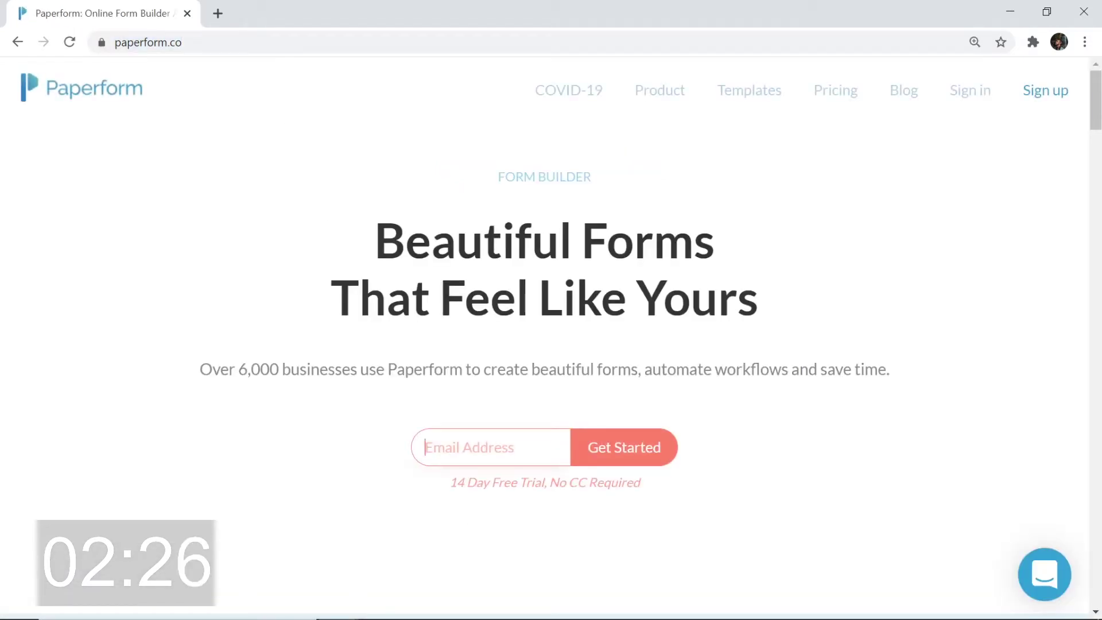
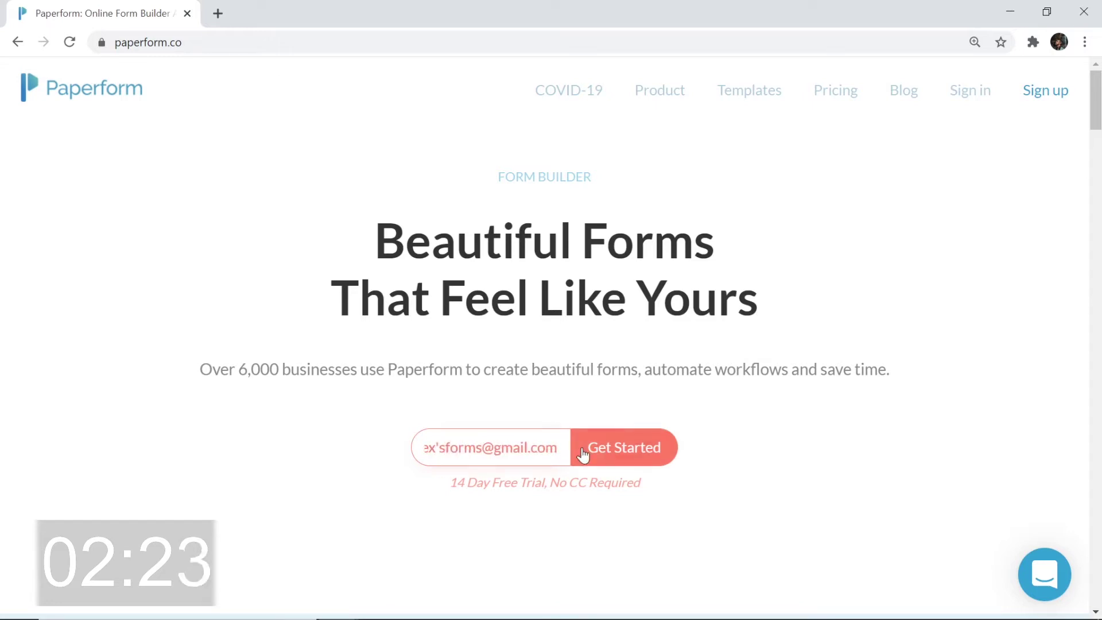
{"action": "left_click", "coordinate": [596, 452]}
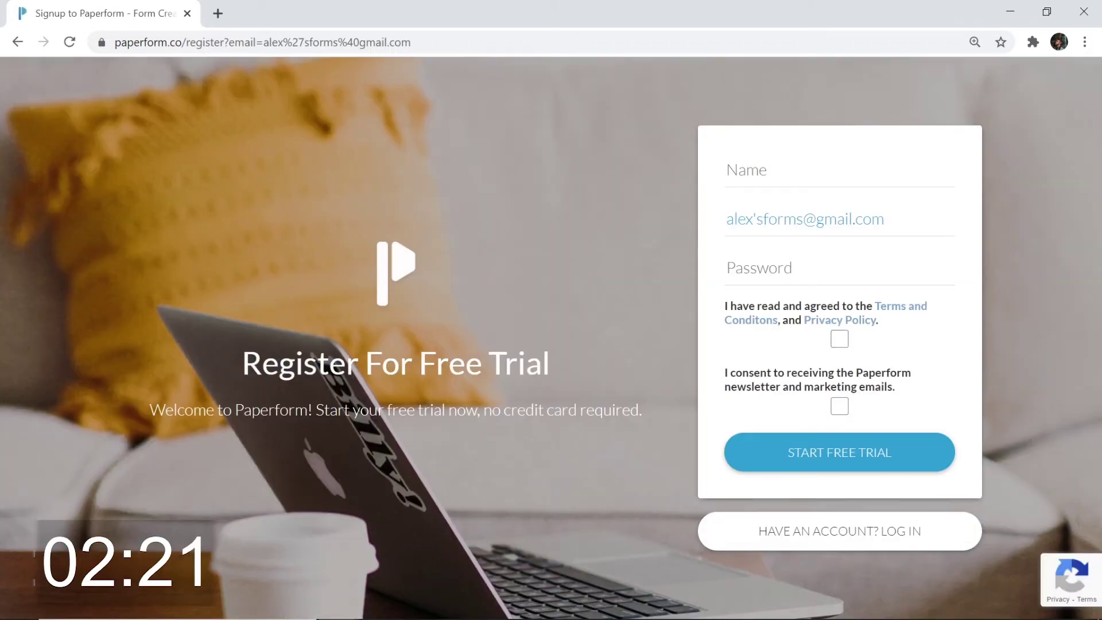
Enter the account name and password, accept terms and newsletter, and start the free trial
{"action": "left_click", "coordinate": [803, 170]}
{"action": "type", "text": "Alex"}
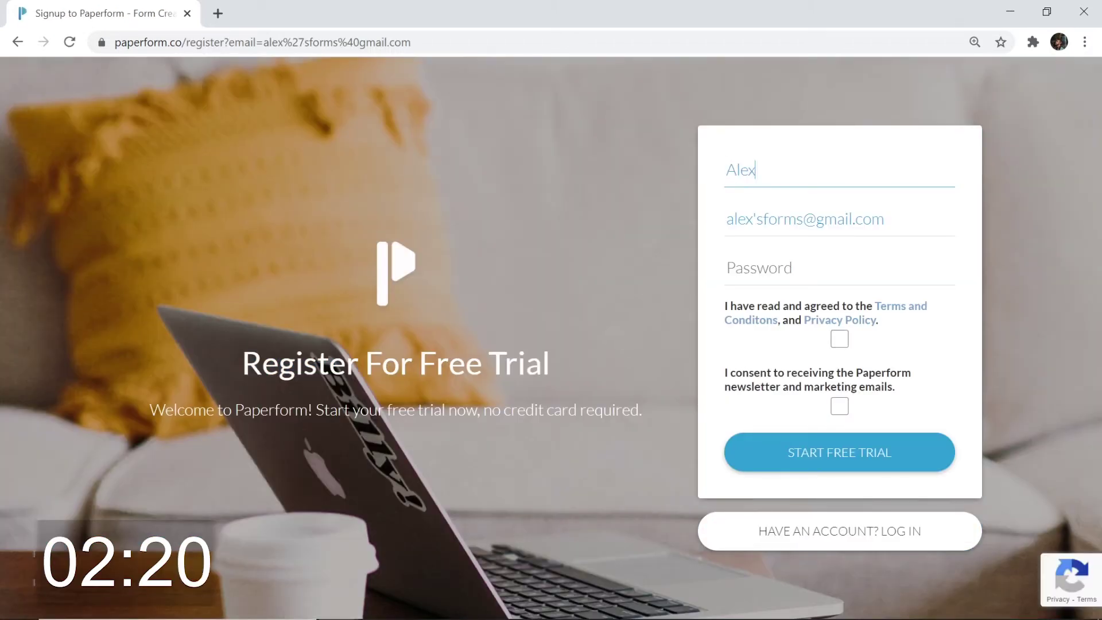
{"action": "left_click", "coordinate": [804, 268]}
{"action": "type", "text": "••••••"}
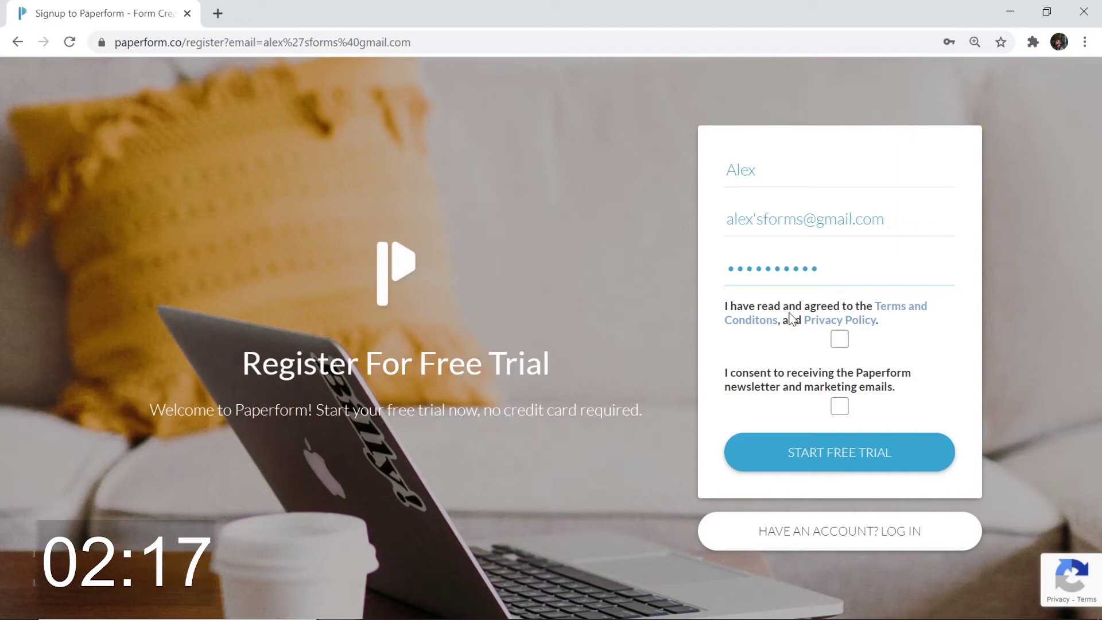
{"action": "left_click", "coordinate": [840, 342]}
{"action": "left_click", "coordinate": [840, 406]}
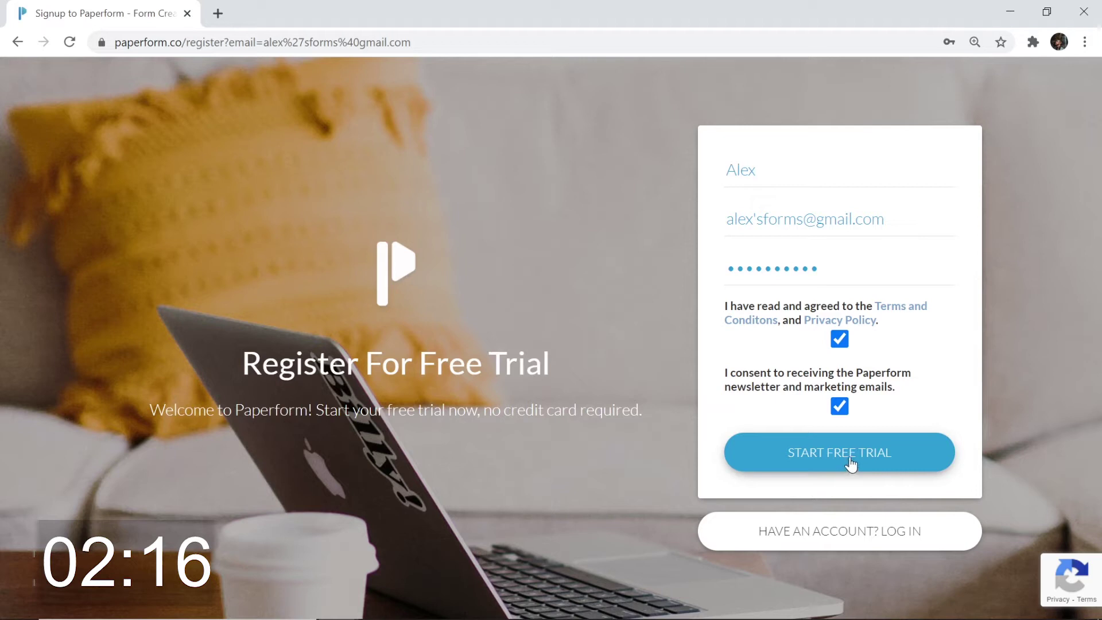
{"action": "left_click", "coordinate": [847, 462]}
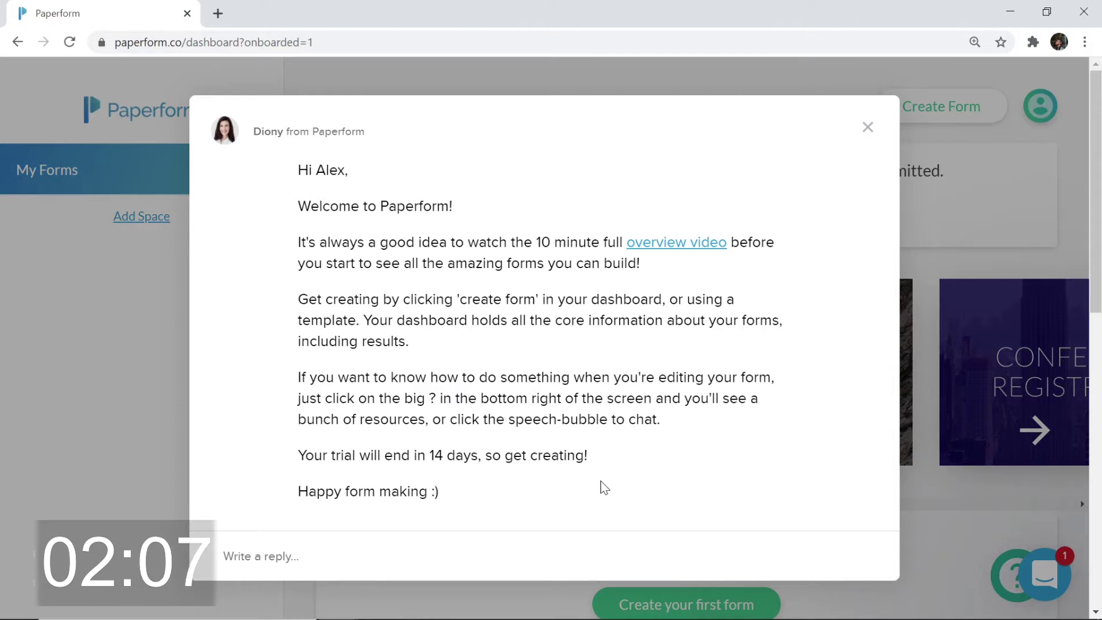
Dismiss the welcome message and create a blank form
{"action": "left_click", "coordinate": [867, 127]}
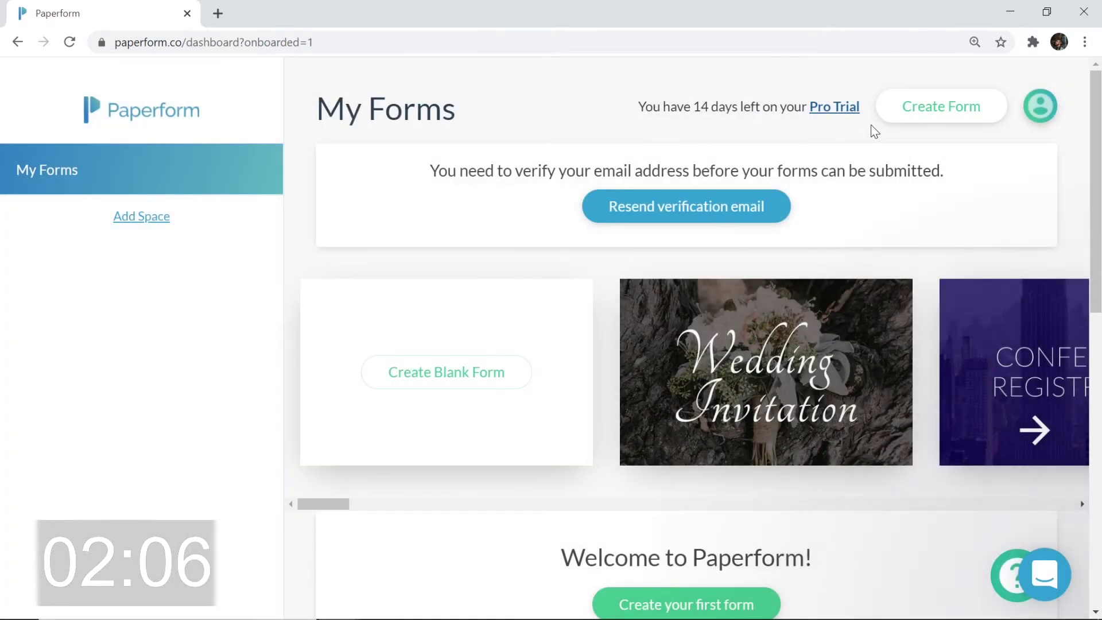
{"action": "left_click", "coordinate": [492, 374]}
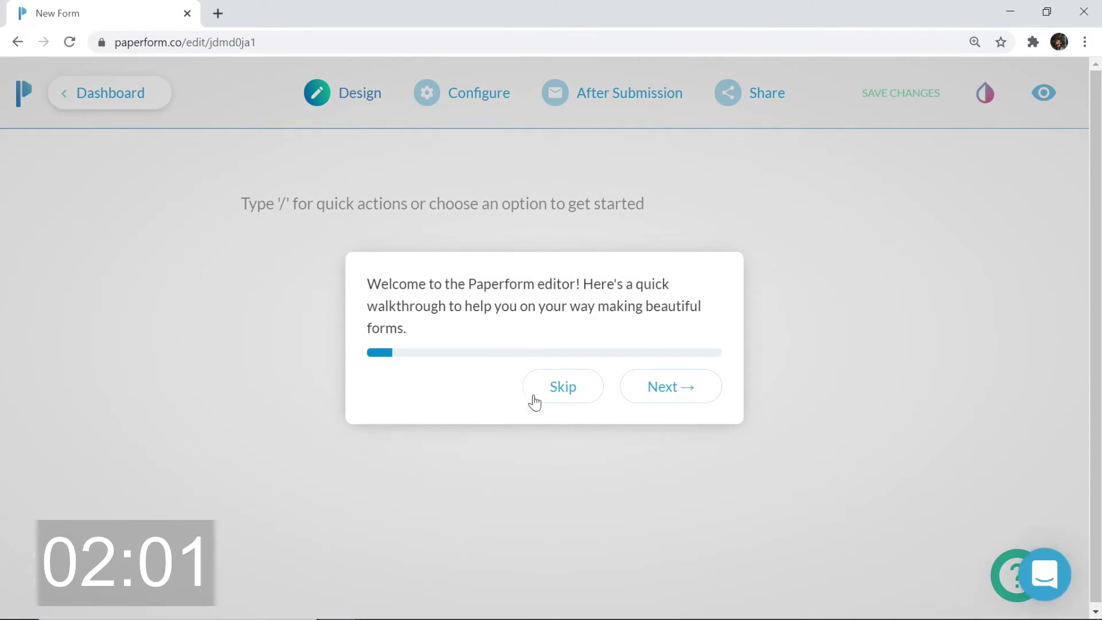
Skip the walkthrough and add 'First name' and 'Last name' text questions
{"action": "left_click", "coordinate": [572, 388]}
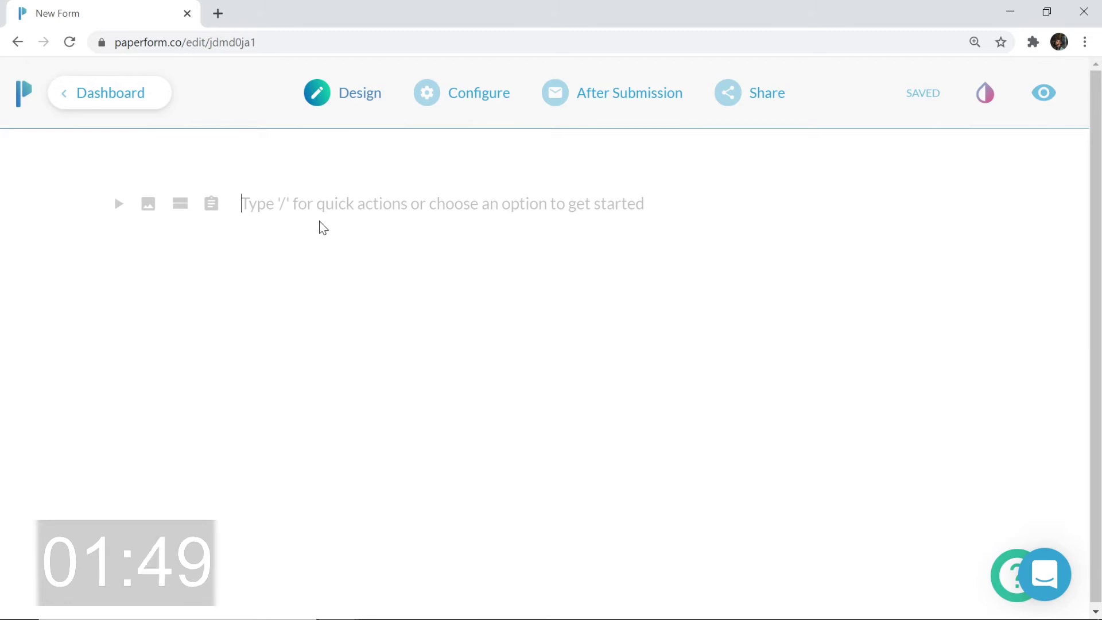
{"action": "left_click", "coordinate": [212, 205]}
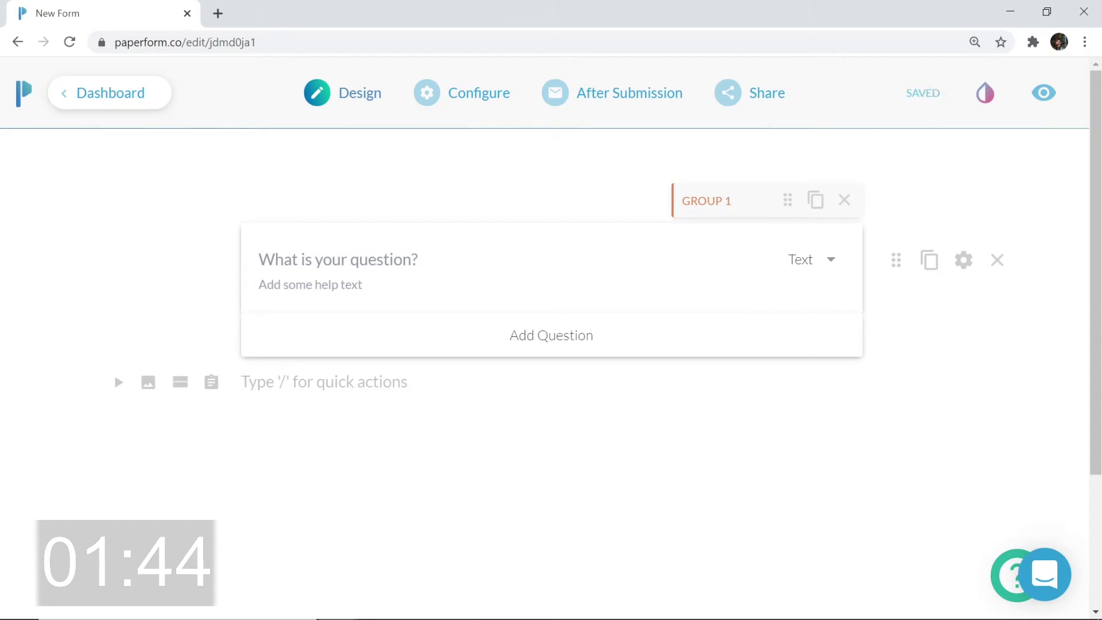
{"action": "key", "text": "BackSpace"}
{"action": "type", "text": "First name"}
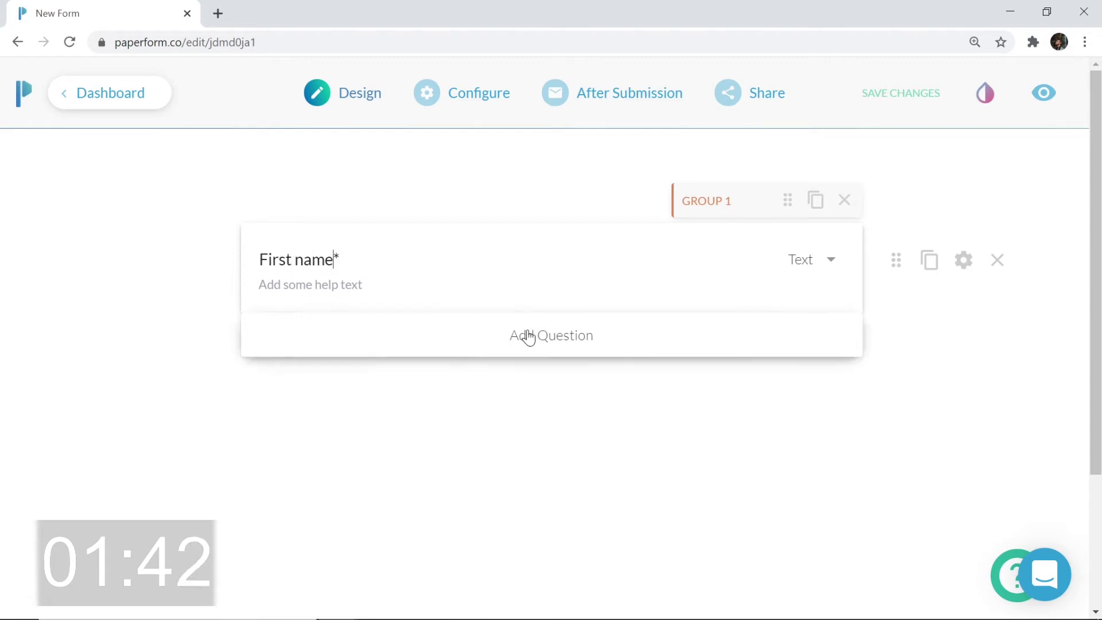
{"action": "left_click", "coordinate": [529, 336]}
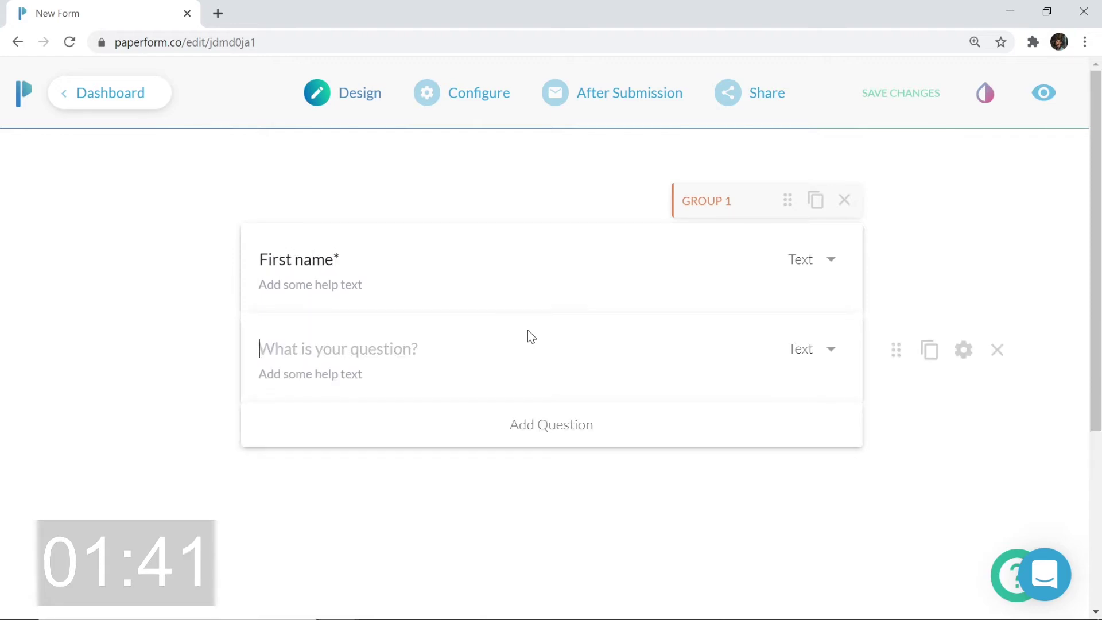
{"action": "type", "text": "Last name"}
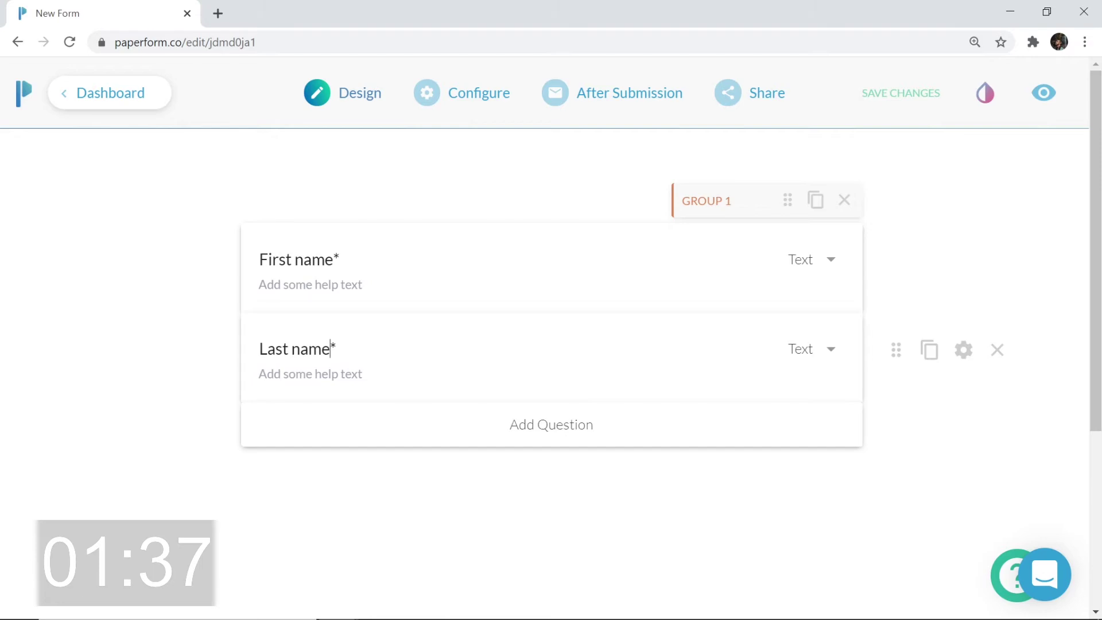
{"action": "scroll", "coordinate": [551, 345], "scroll_direction": "down", "scroll_amount": 2}
Add a third question titled 'Email' with the Email answer type
{"action": "left_click", "coordinate": [558, 352]}
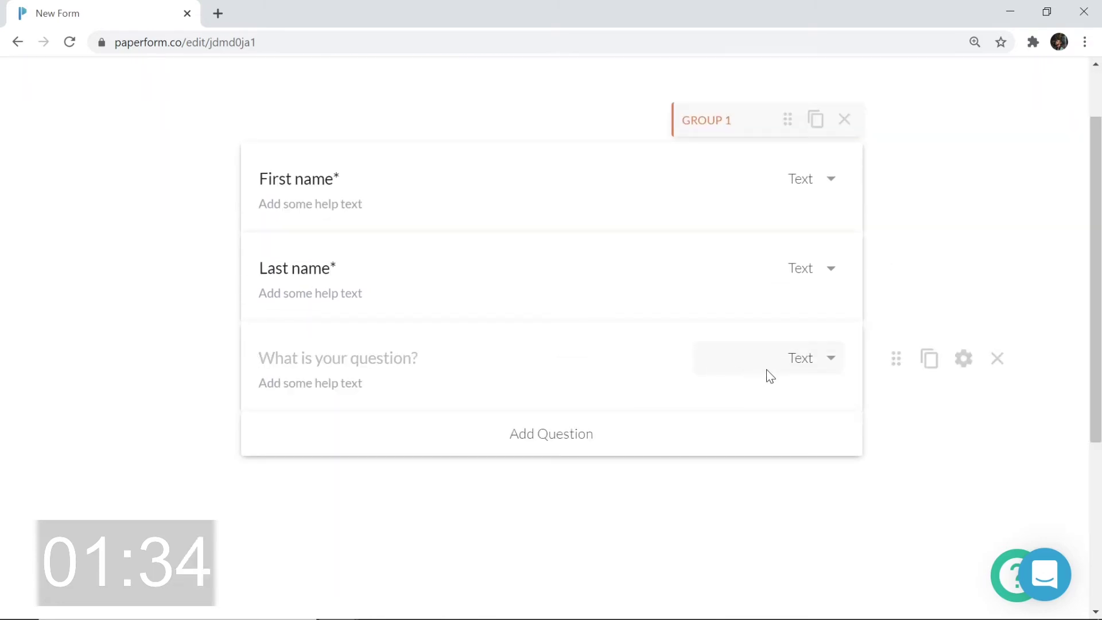
{"action": "left_click", "coordinate": [837, 359]}
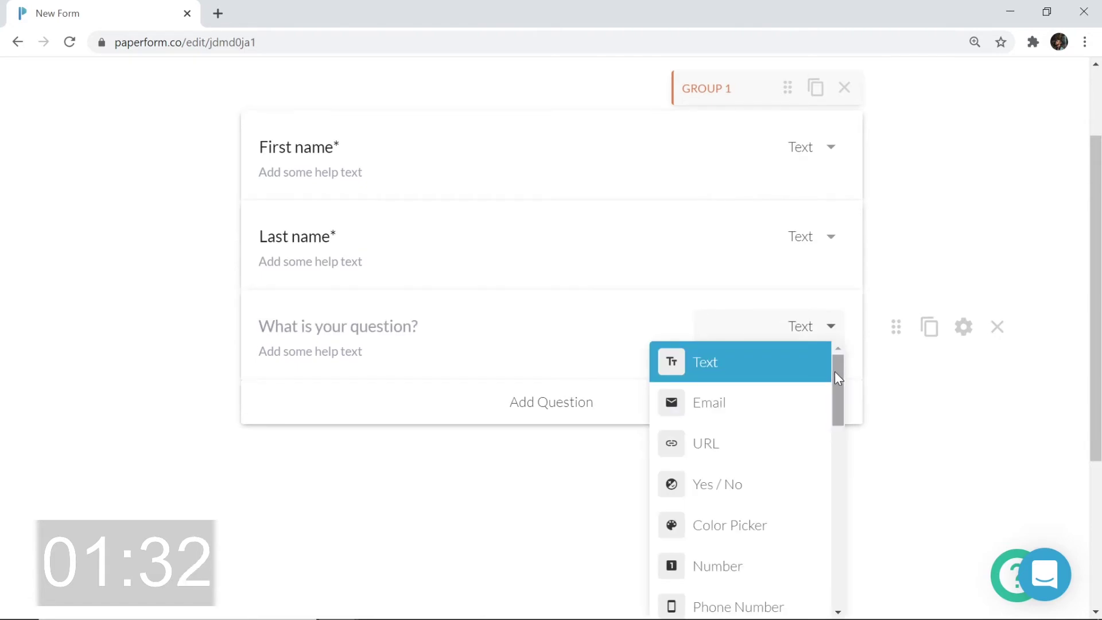
{"action": "left_click", "coordinate": [748, 408]}
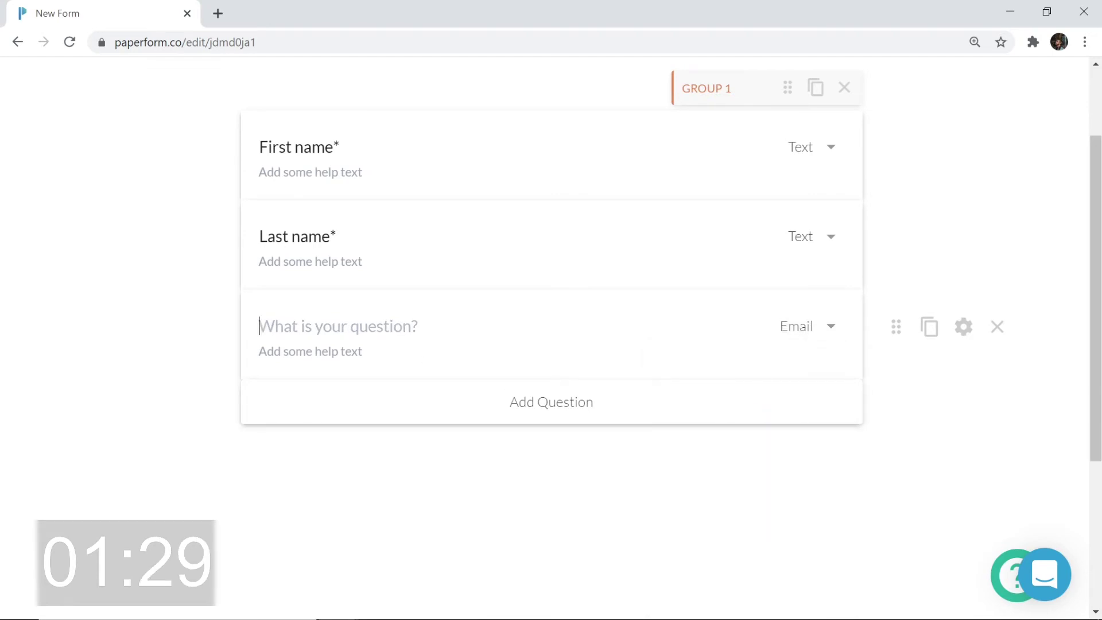
{"action": "type", "text": "Email"}
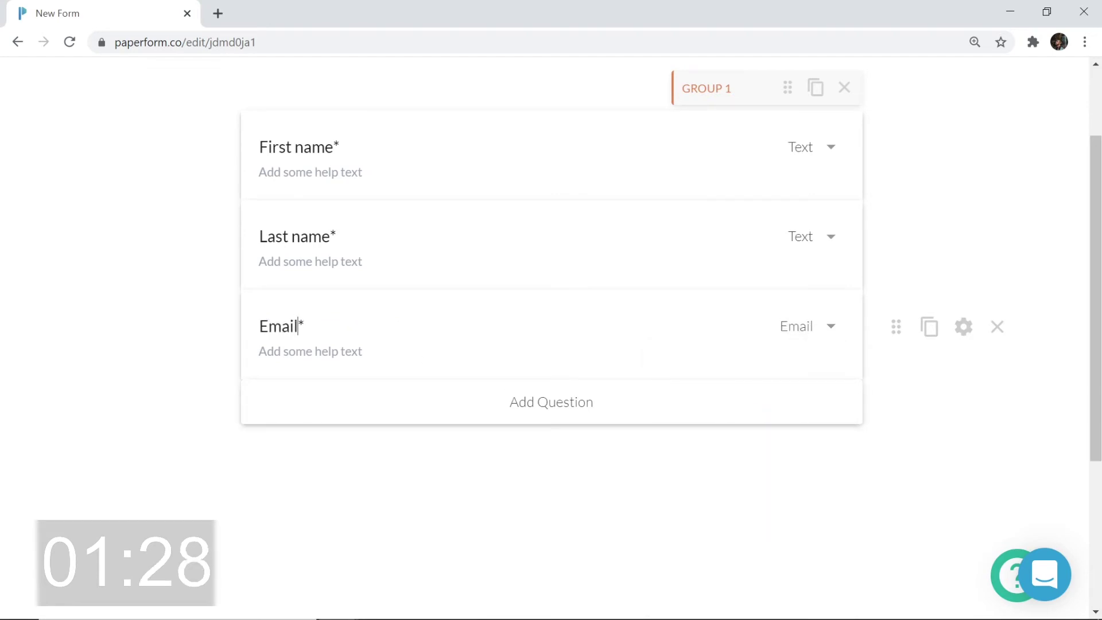
Add a 'Phone number' question using the Phone Number answer type
{"action": "left_click", "coordinate": [474, 412]}
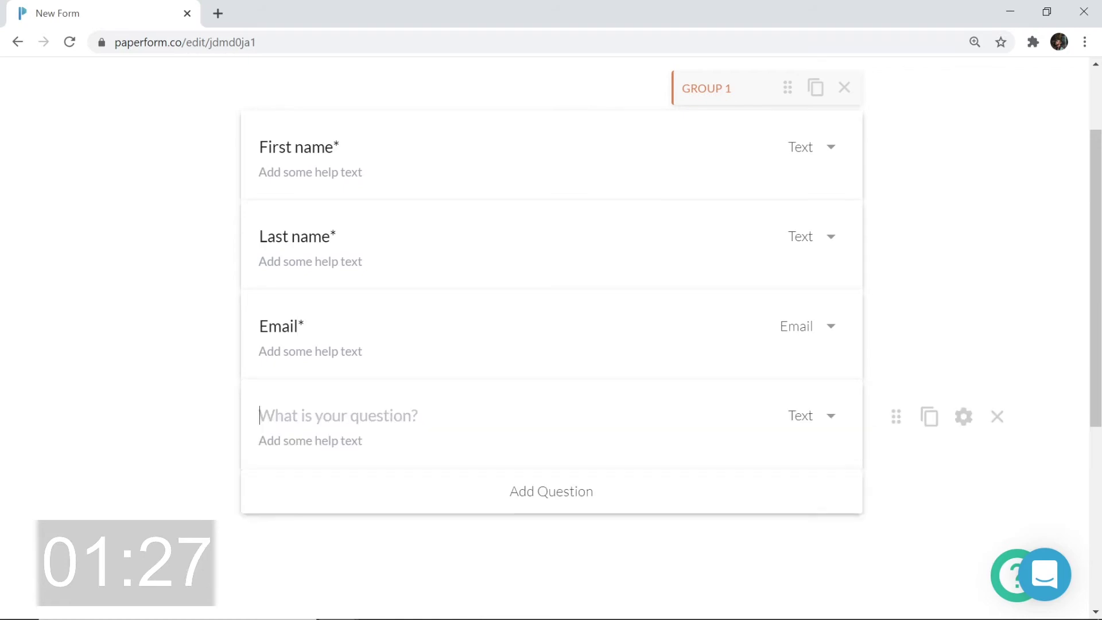
{"action": "type", "text": "Phone number*"}
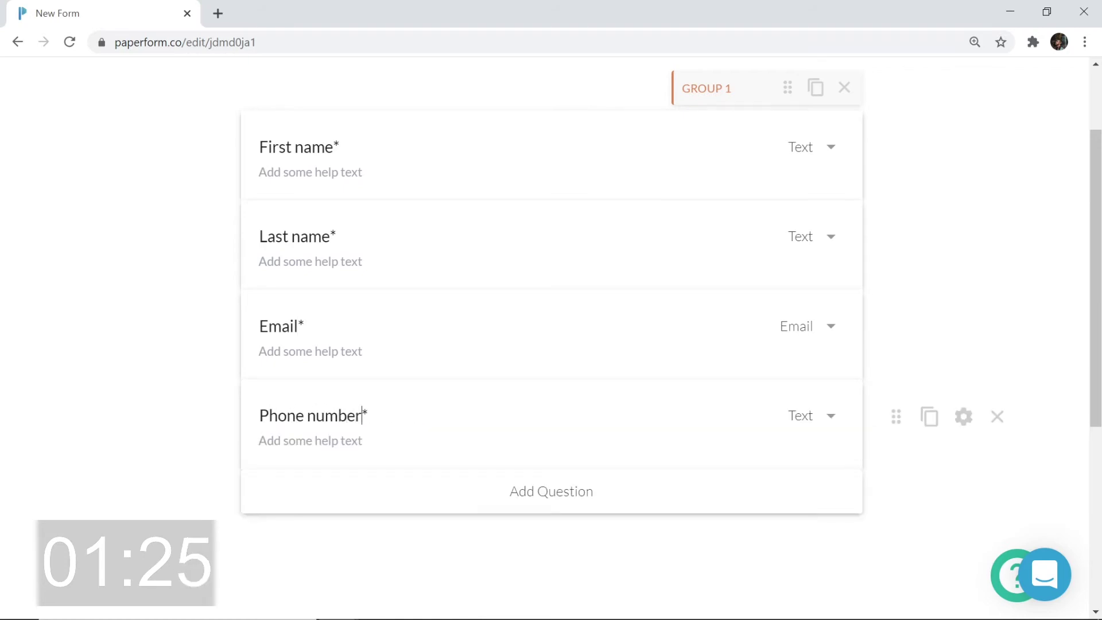
{"action": "left_click", "coordinate": [800, 428]}
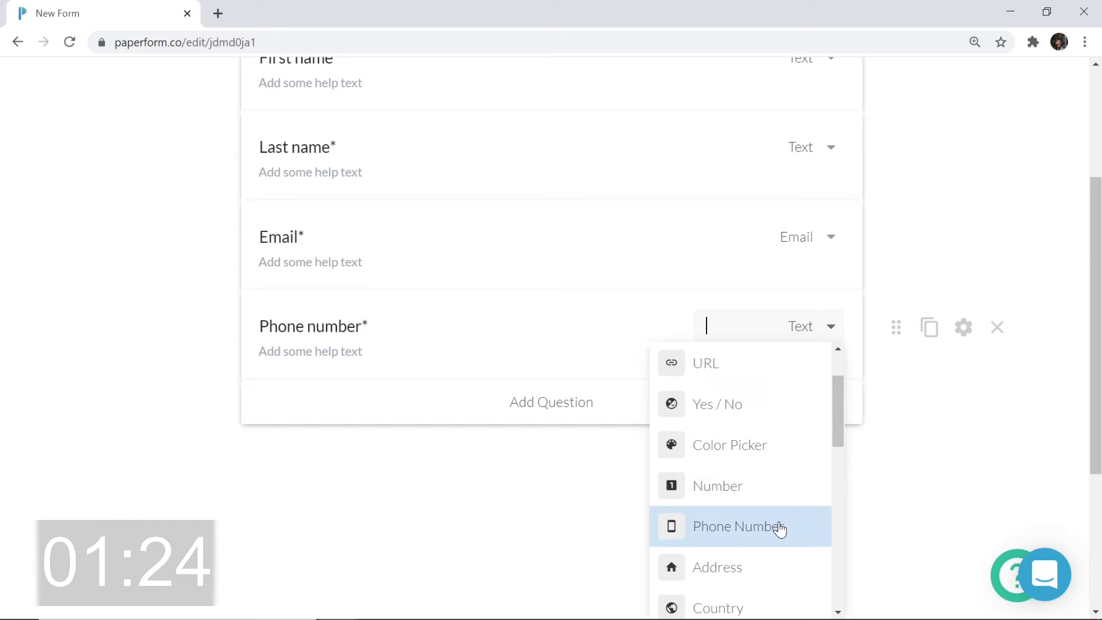
{"action": "scroll", "coordinate": [783, 460], "scroll_direction": "down", "scroll_amount": 1}
{"action": "left_click", "coordinate": [782, 528]}
{"action": "scroll", "coordinate": [782, 528], "scroll_direction": "up", "scroll_amount": 3}
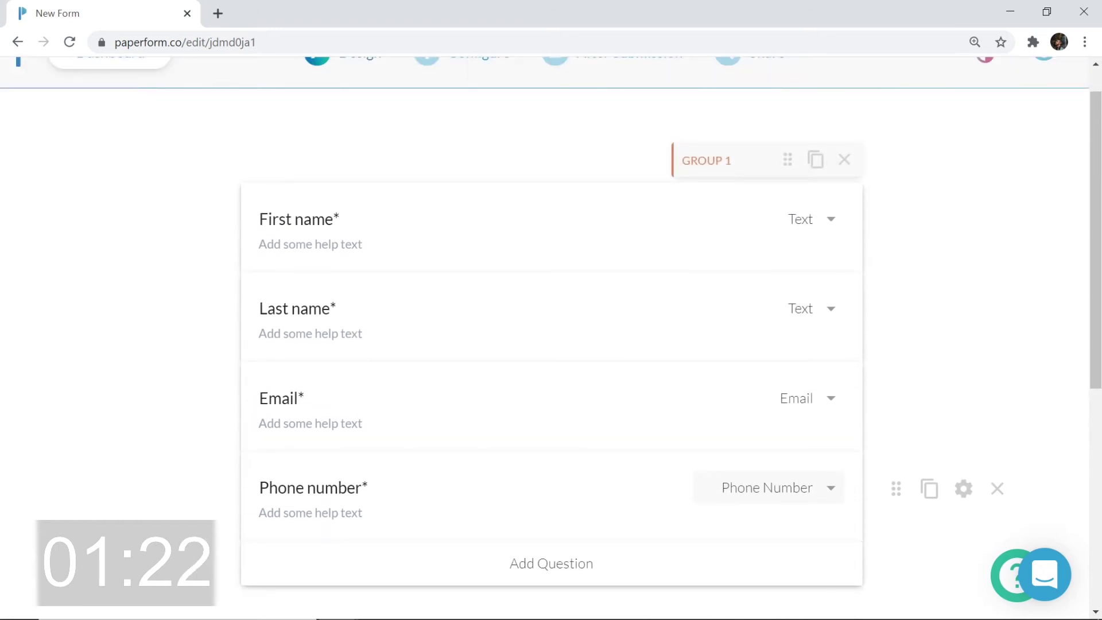
{"action": "scroll", "coordinate": [113, 194], "scroll_direction": "up", "scroll_amount": 1}
{"action": "scroll", "coordinate": [113, 194], "scroll_direction": "down", "scroll_amount": 1}
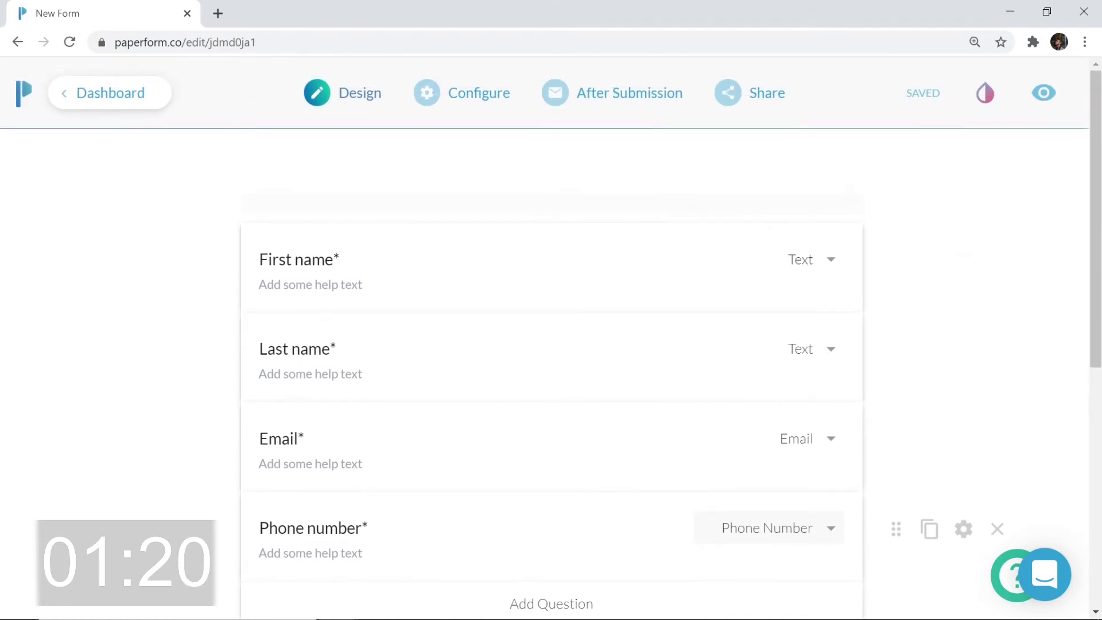
Add a centred H1 'Sign-Up Form' title above the questions, with an empty line above it
{"action": "scroll", "coordinate": [114, 194], "scroll_direction": "up", "scroll_amount": 1}
{"action": "left_click", "coordinate": [114, 194]}
{"action": "type", "text": "Sign"}
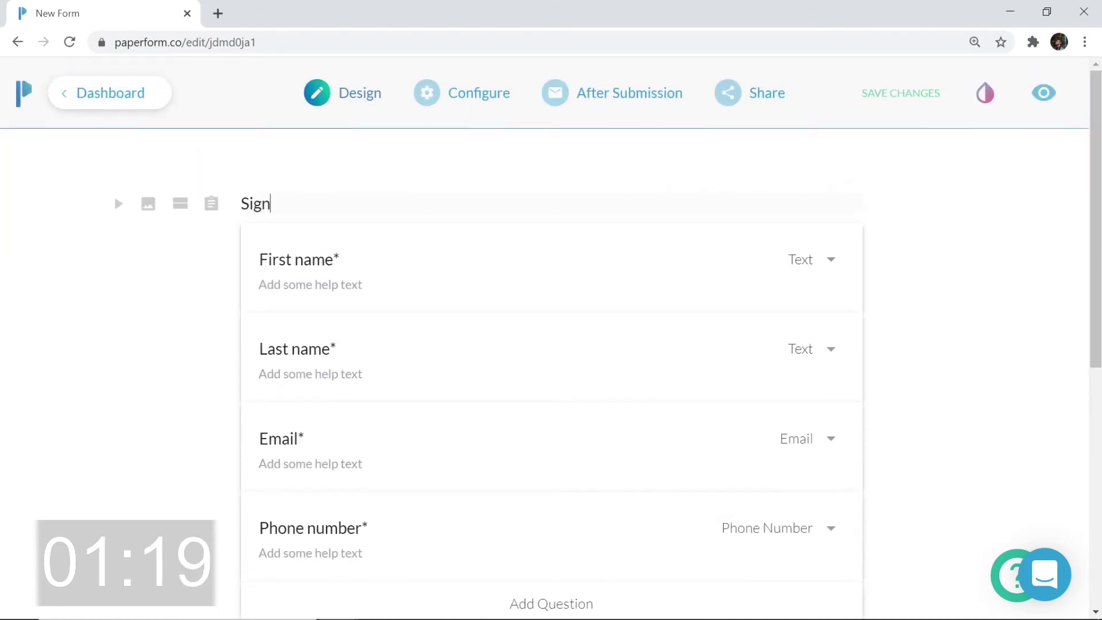
{"action": "type", "text": "-Up Form"}
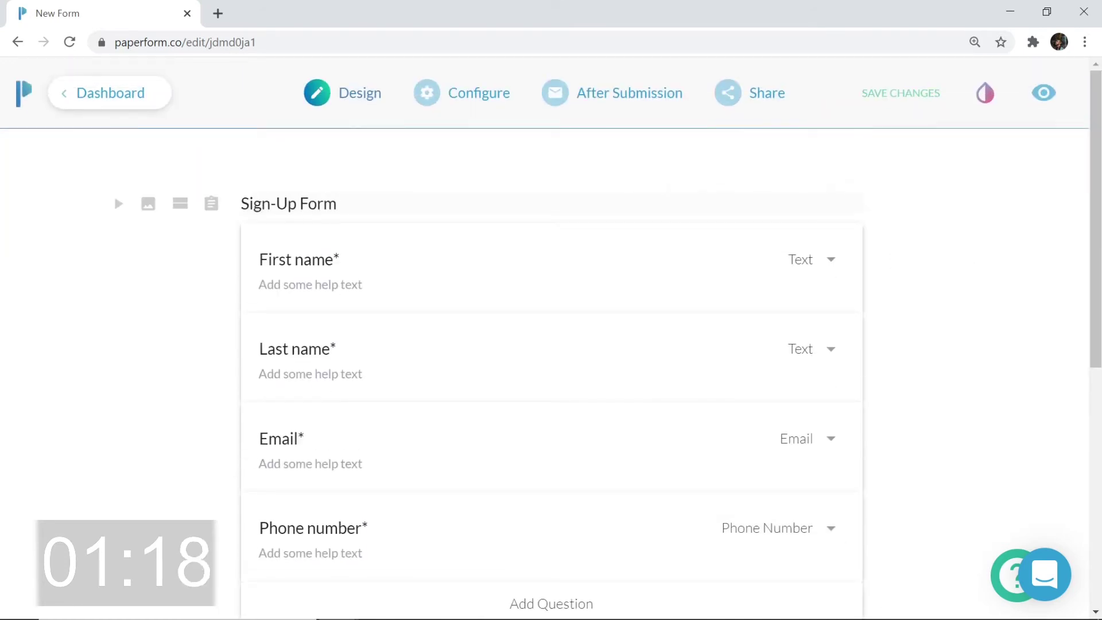
{"action": "key", "text": "shift+Home"}
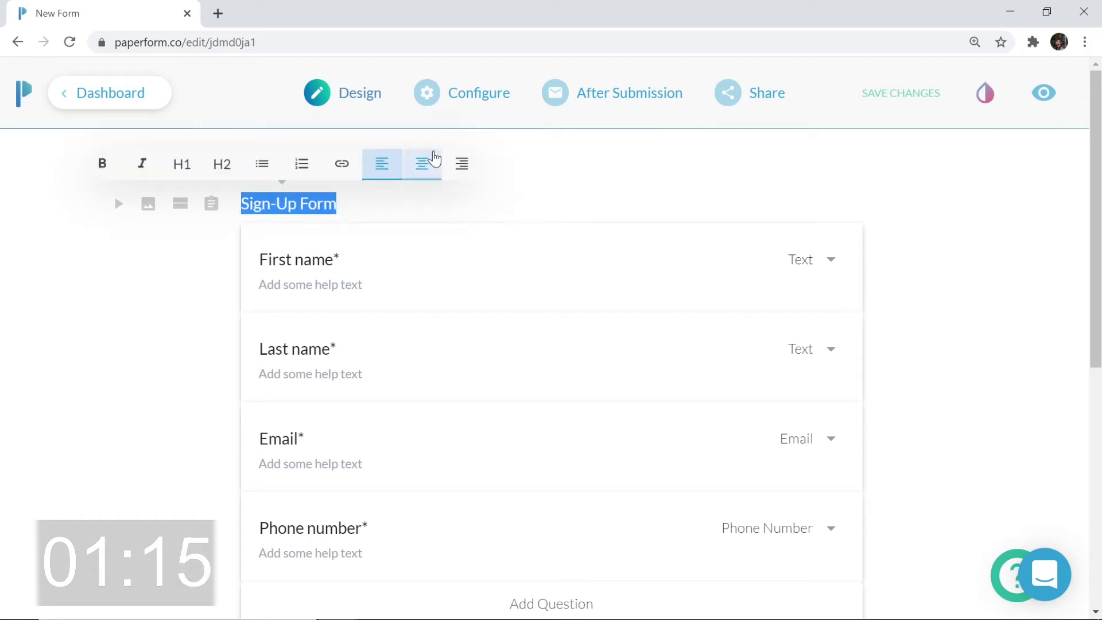
{"action": "left_click", "coordinate": [433, 163]}
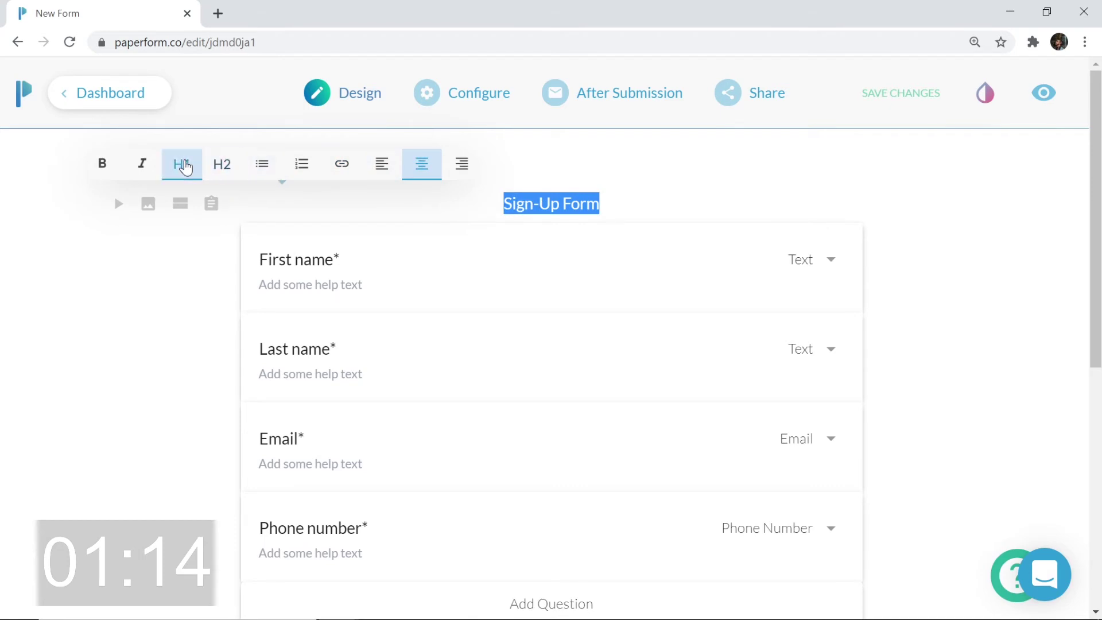
{"action": "left_click", "coordinate": [182, 165]}
{"action": "left_click", "coordinate": [439, 217]}
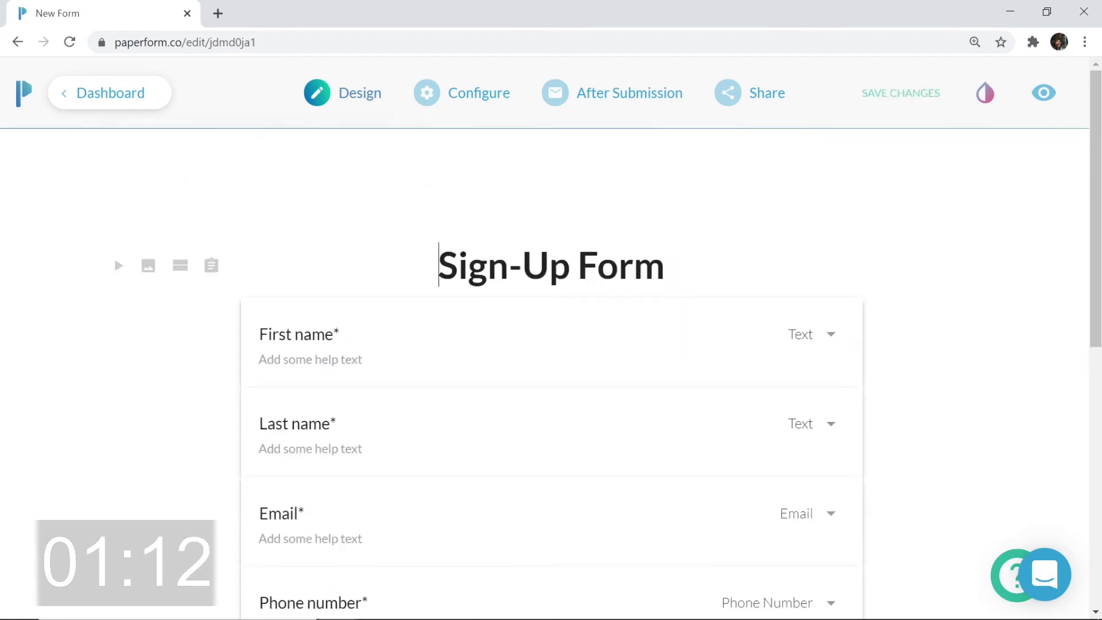
{"action": "key", "text": "Return"}
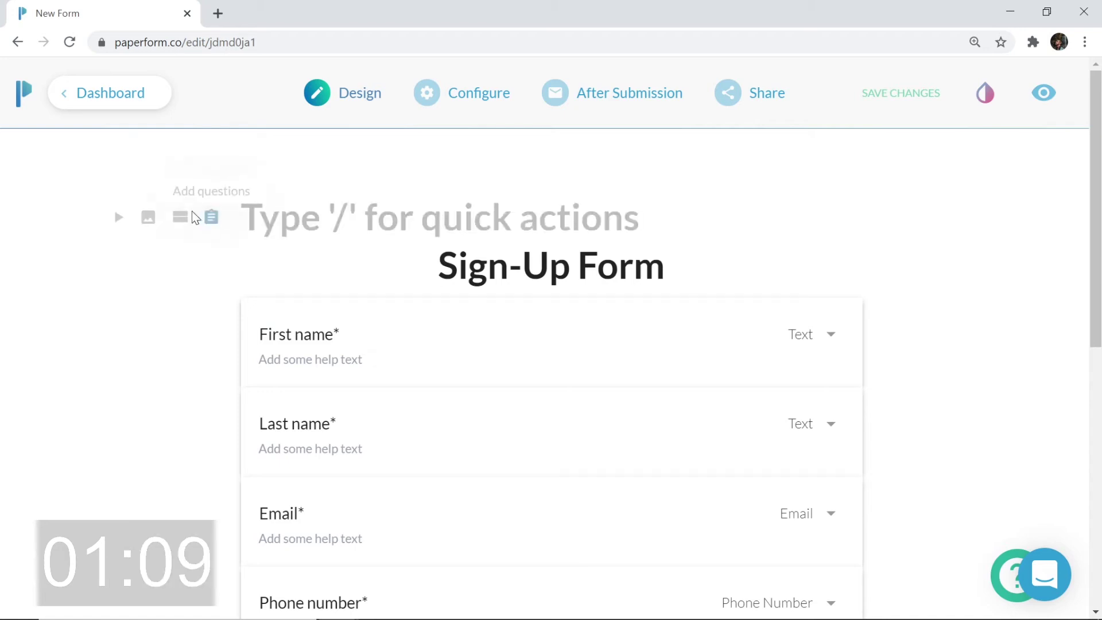
Insert the _Logo image above the title, centre it and shrink it
{"action": "left_click", "coordinate": [154, 216]}
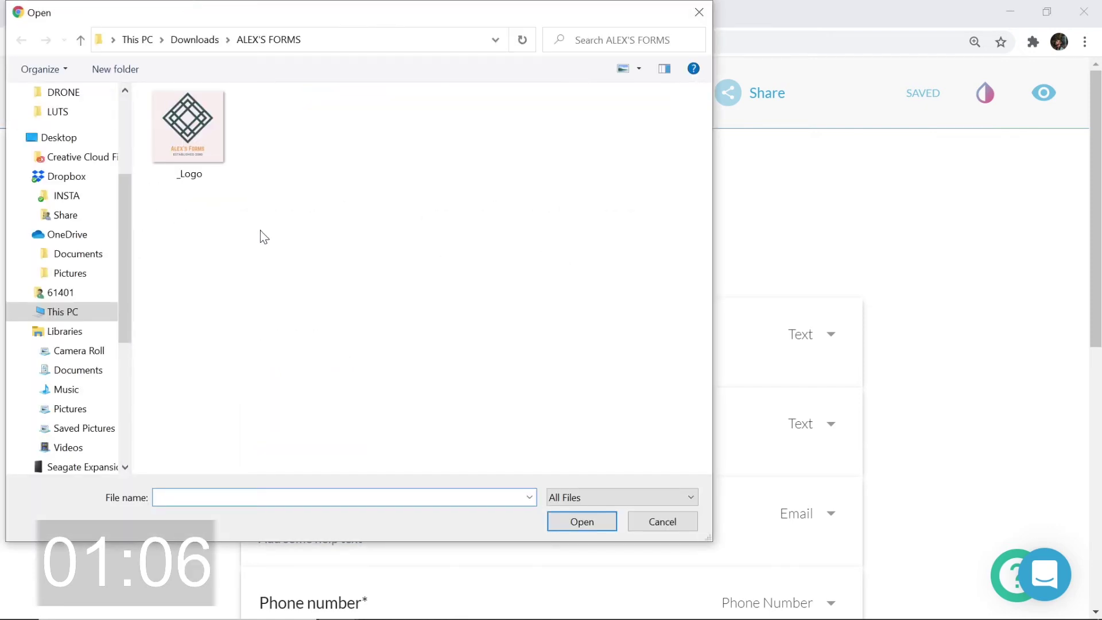
{"action": "double_click", "coordinate": [202, 139]}
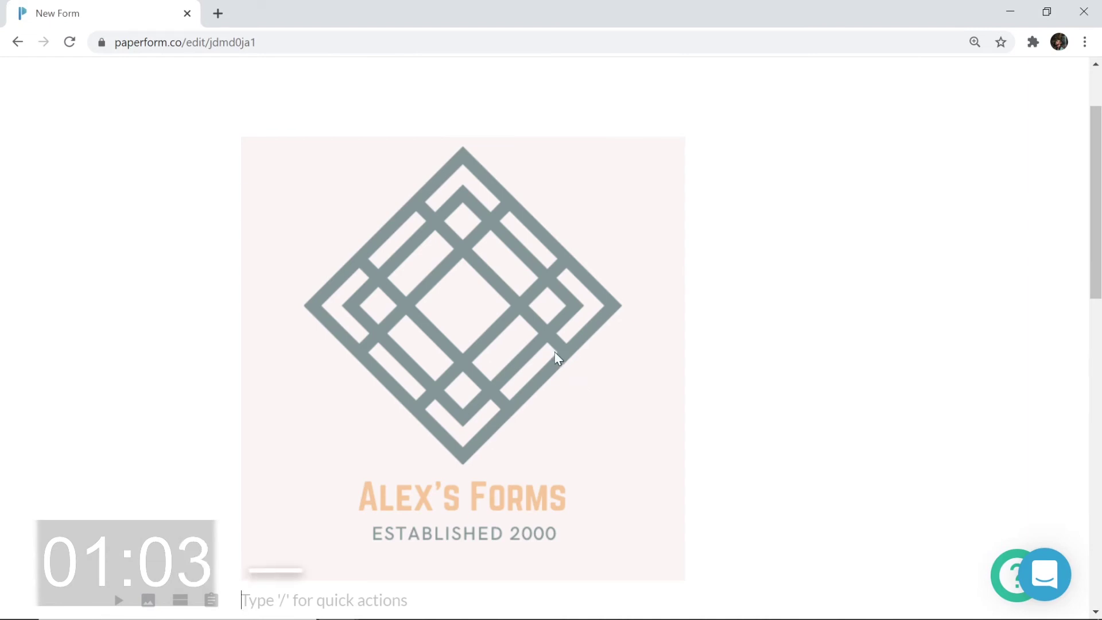
{"action": "left_click", "coordinate": [556, 357]}
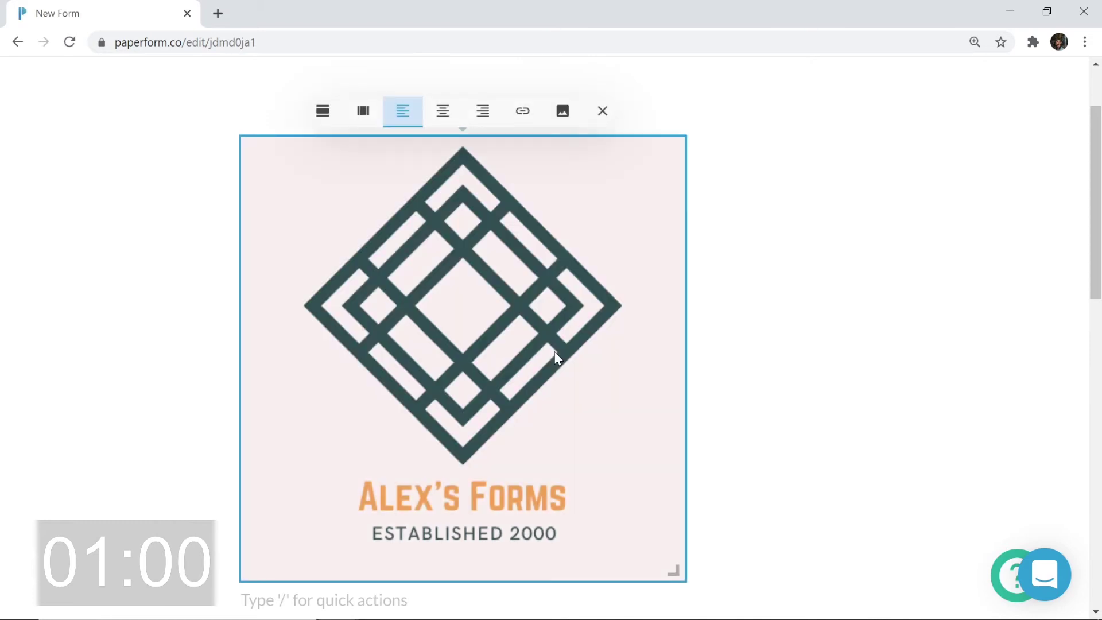
{"action": "left_click", "coordinate": [445, 115]}
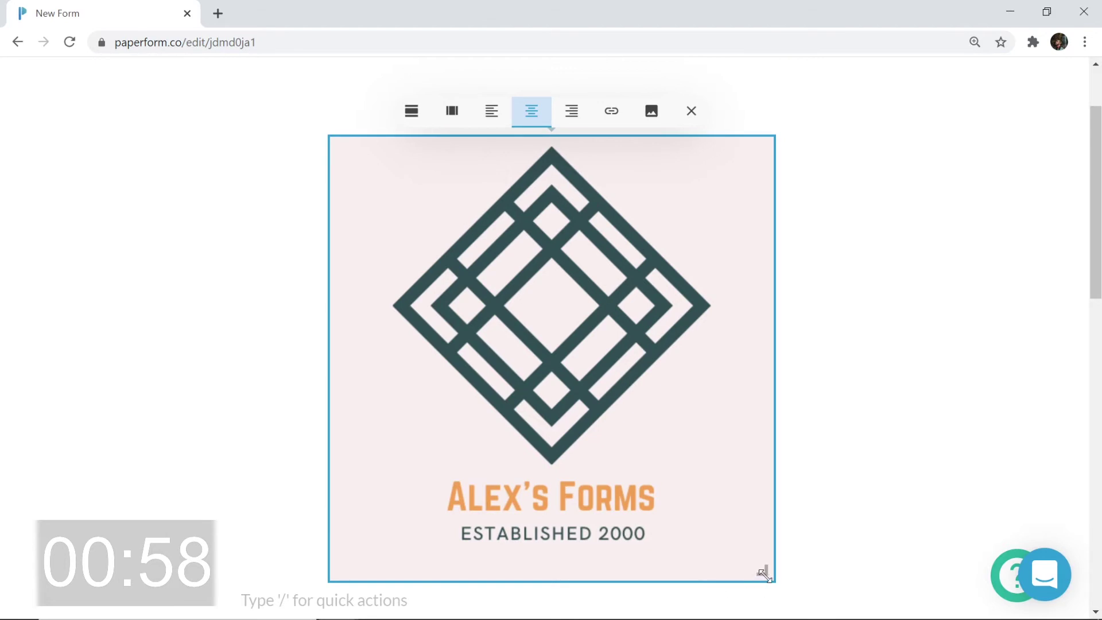
{"action": "left_click_drag", "start_coordinate": [760, 569], "coordinate": [637, 340]}
{"action": "scroll", "coordinate": [696, 428], "scroll_direction": "down", "scroll_amount": 3}
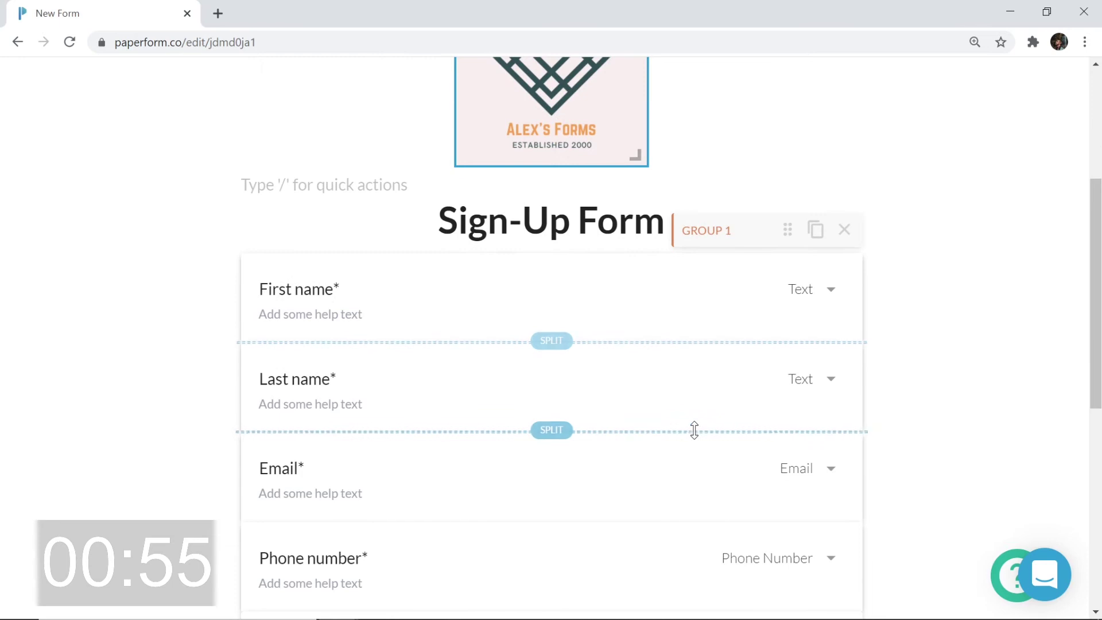
{"action": "scroll", "coordinate": [694, 431], "scroll_direction": "up", "scroll_amount": 5}
{"action": "scroll", "coordinate": [693, 431], "scroll_direction": "up", "scroll_amount": 1}
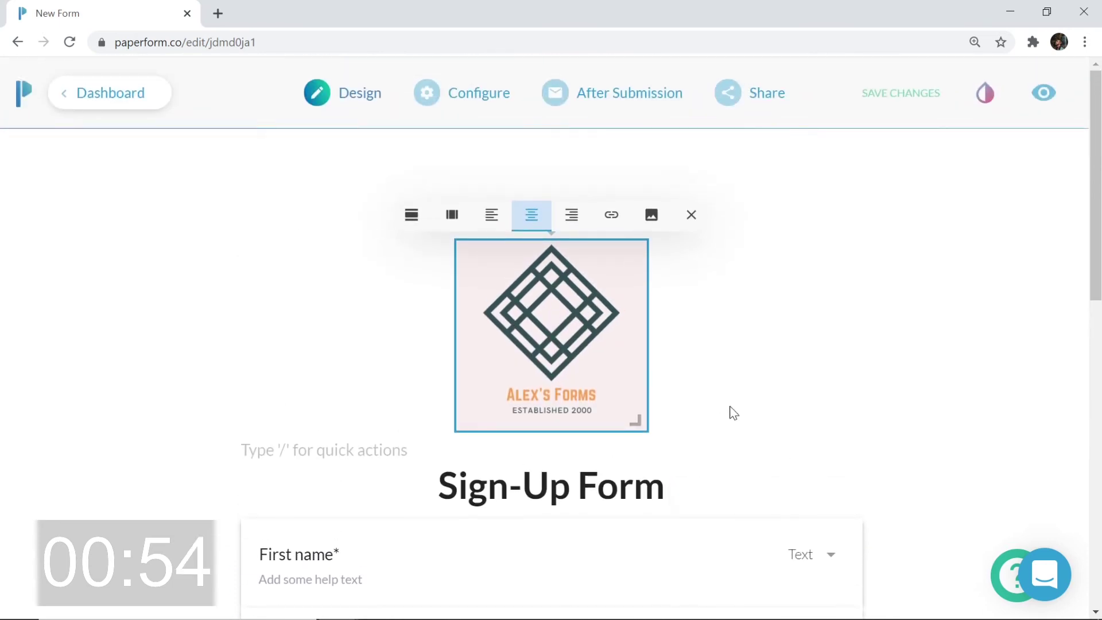
Set the theme background colour to light pink
{"action": "left_click", "coordinate": [666, 487]}
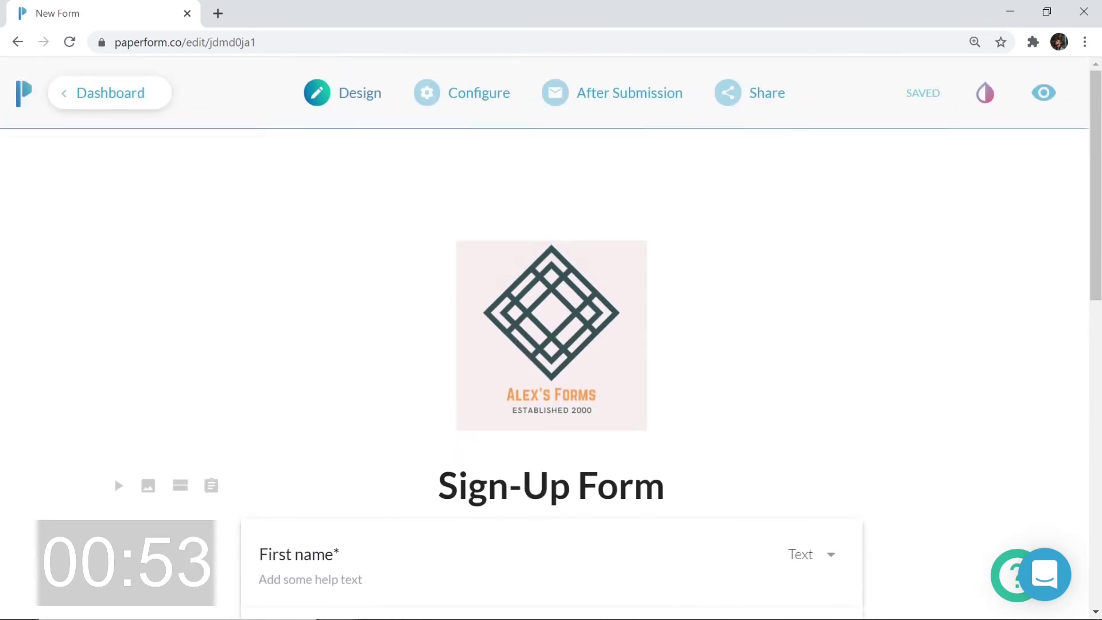
{"action": "left_click", "coordinate": [986, 86]}
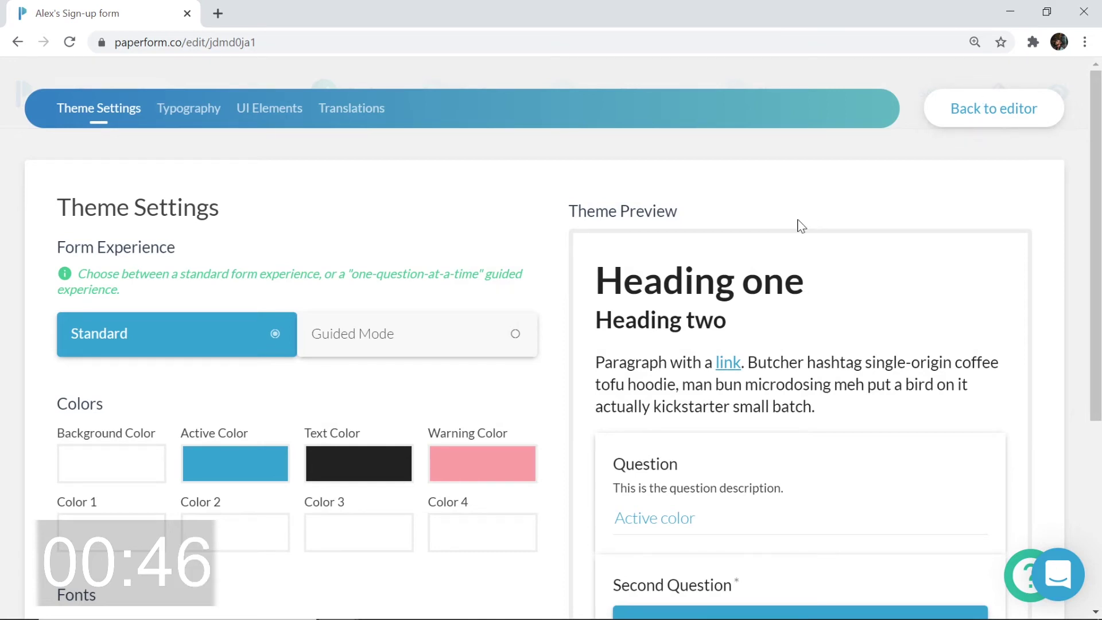
{"action": "scroll", "coordinate": [390, 187], "scroll_direction": "down", "scroll_amount": 3}
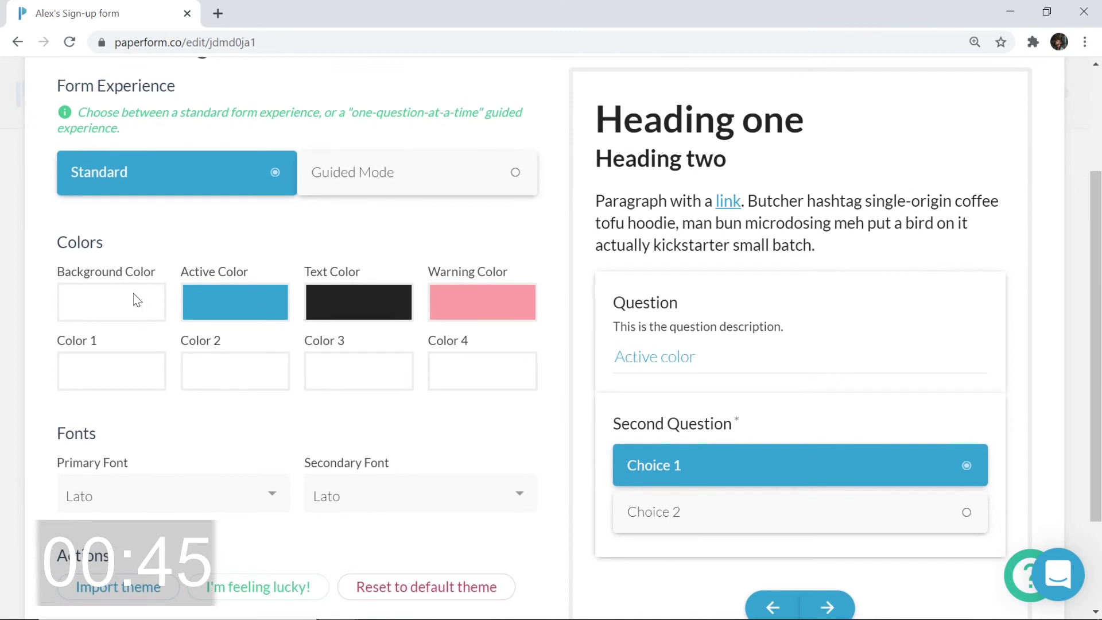
{"action": "left_click", "coordinate": [133, 298]}
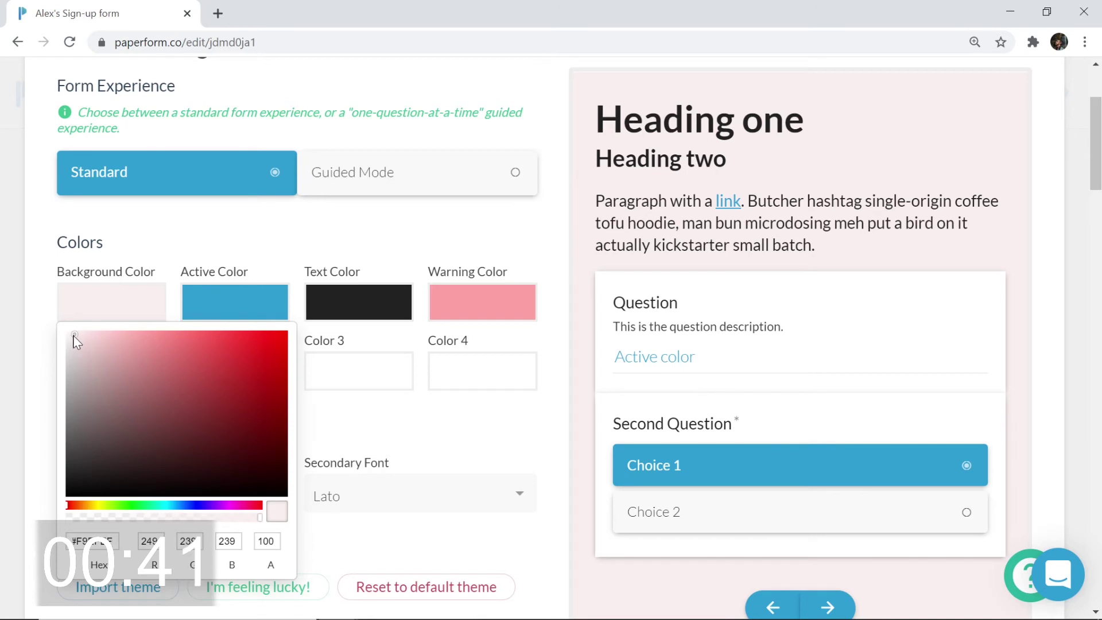
Set the theme active colour to a vivid orange (RGB 244, 174, 15)
{"action": "left_click", "coordinate": [229, 303]}
{"action": "left_click", "coordinate": [229, 303]}
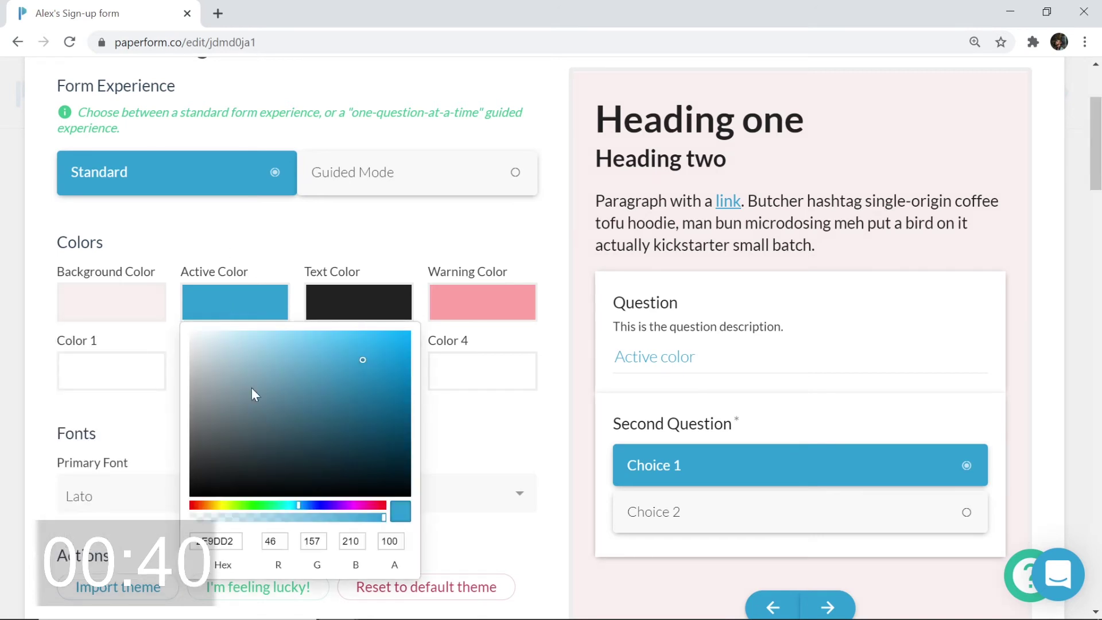
{"action": "left_click", "coordinate": [213, 505]}
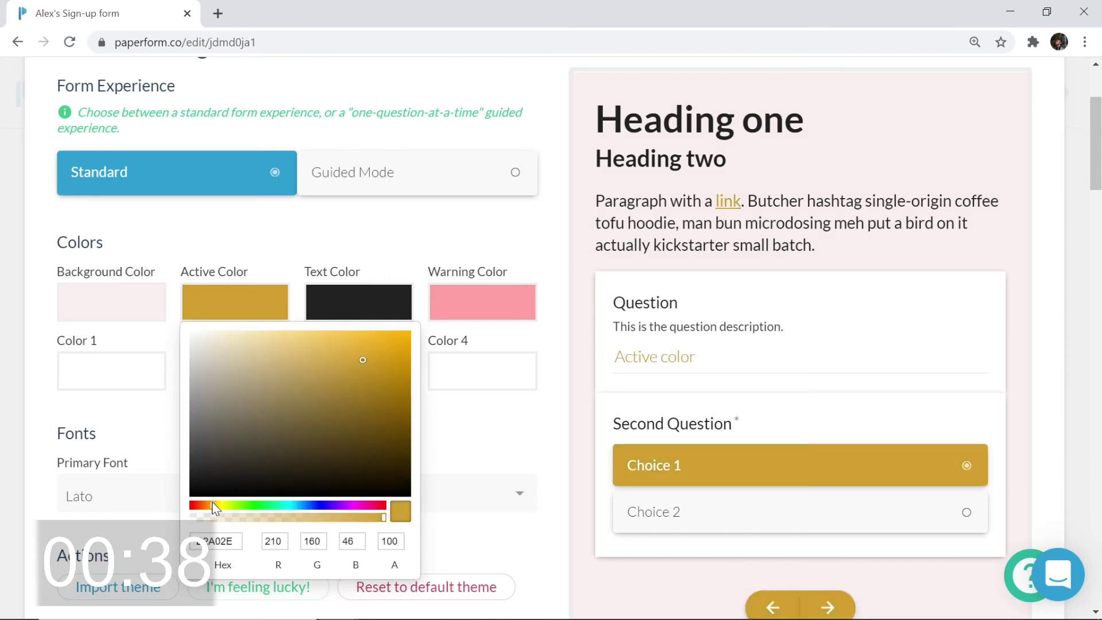
{"action": "left_click", "coordinate": [399, 338]}
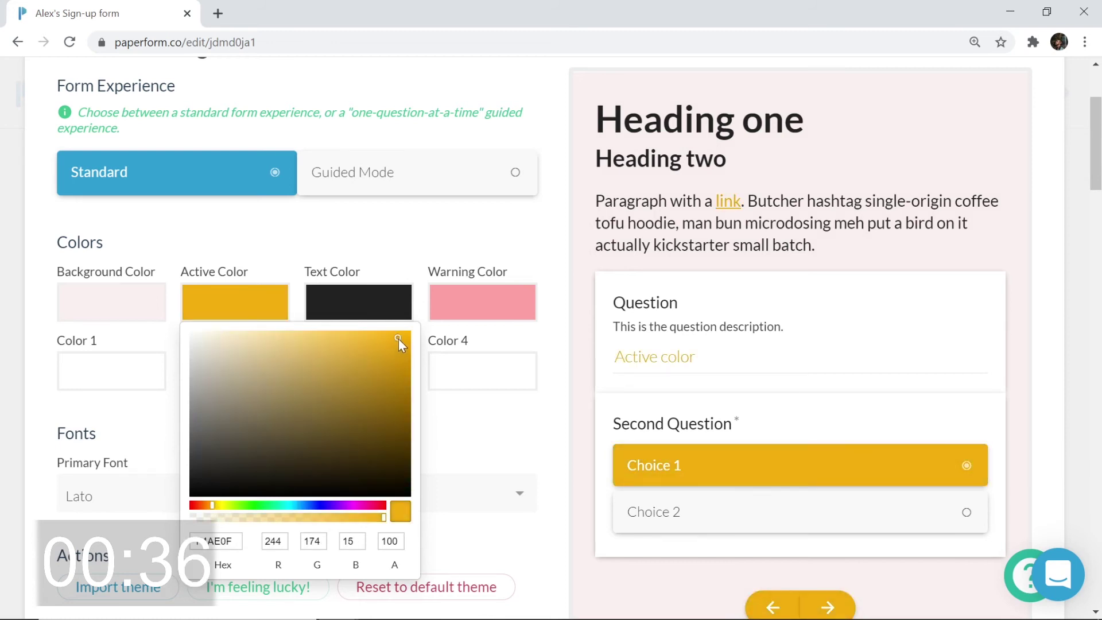
{"action": "left_click", "coordinate": [460, 424]}
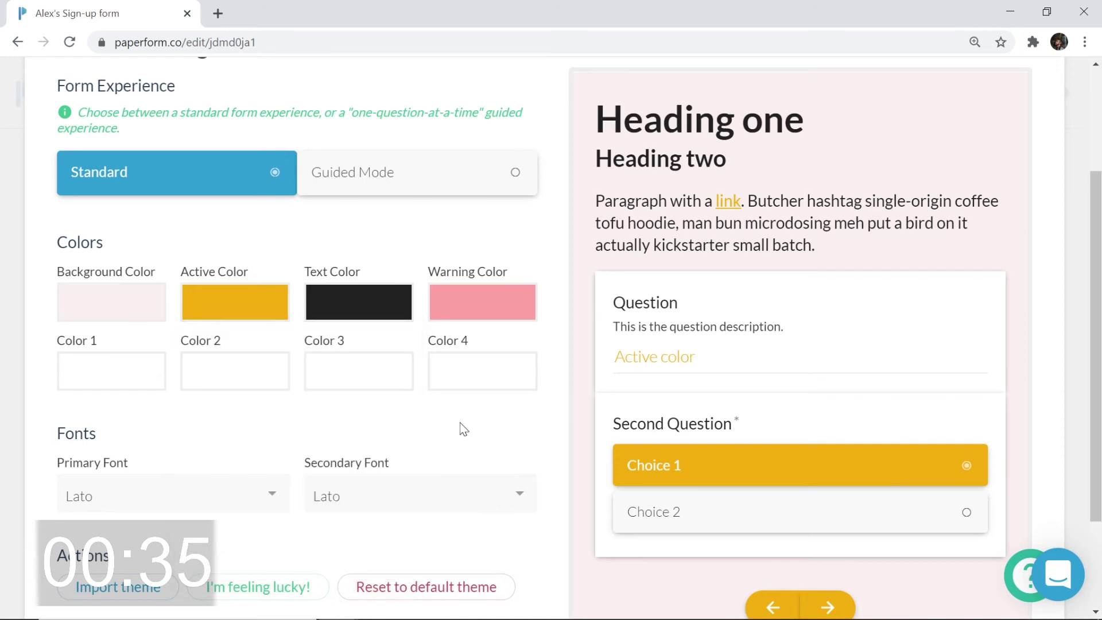
Set the primary theme font to Bebas Neue
{"action": "scroll", "coordinate": [459, 422], "scroll_direction": "down", "scroll_amount": 1}
{"action": "left_click", "coordinate": [274, 416]}
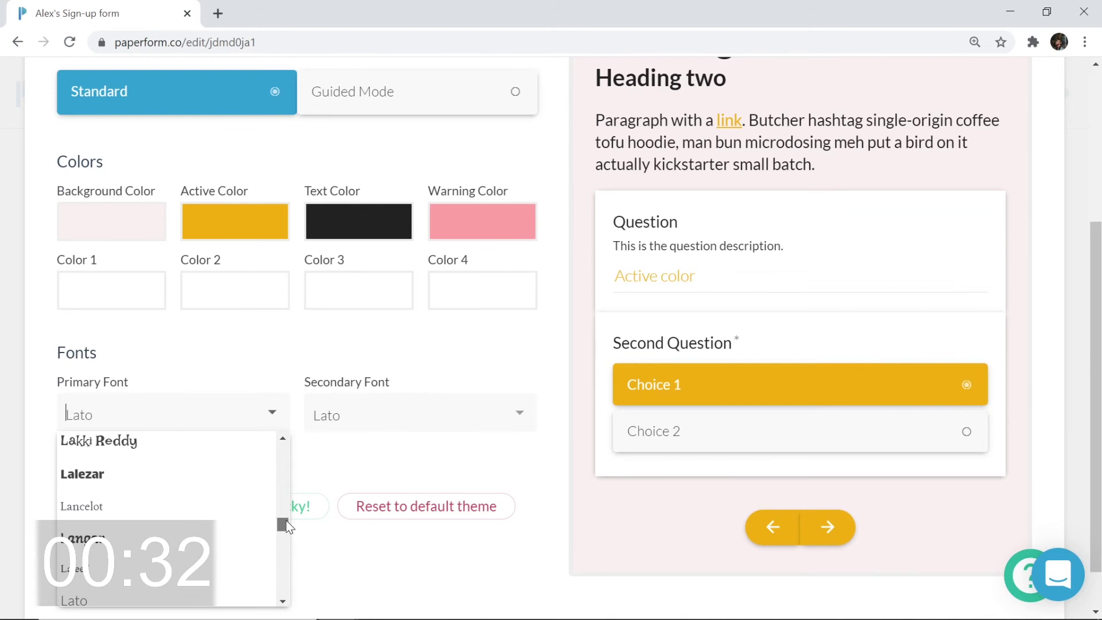
{"action": "scroll", "coordinate": [241, 497], "scroll_direction": "up", "scroll_amount": 10}
{"action": "scroll", "coordinate": [173, 517], "scroll_direction": "up", "scroll_amount": 5}
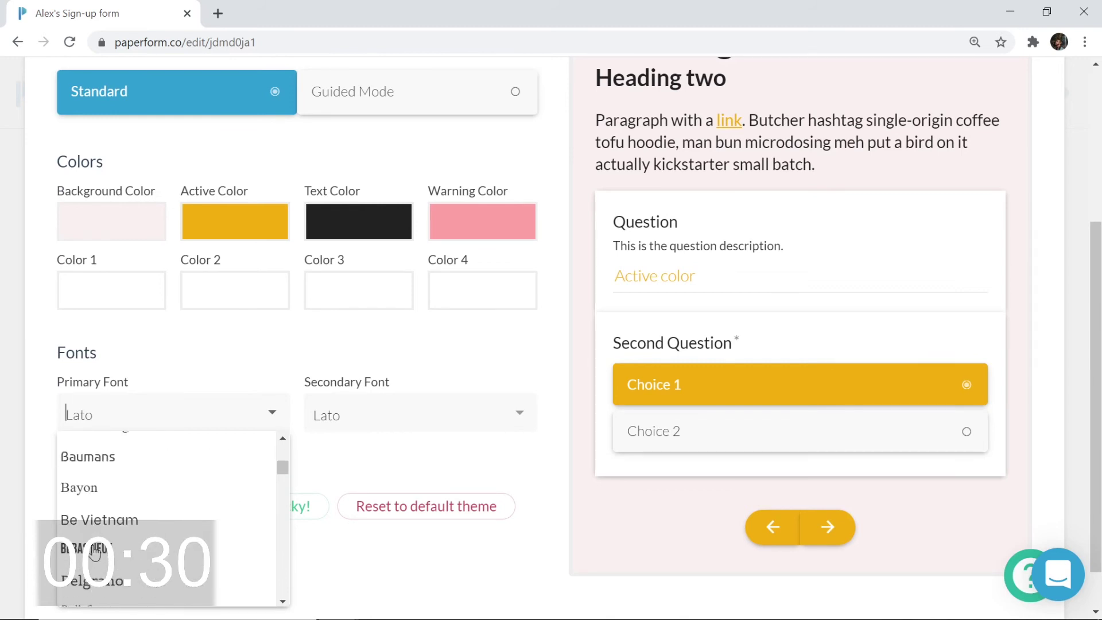
{"action": "left_click", "coordinate": [95, 552]}
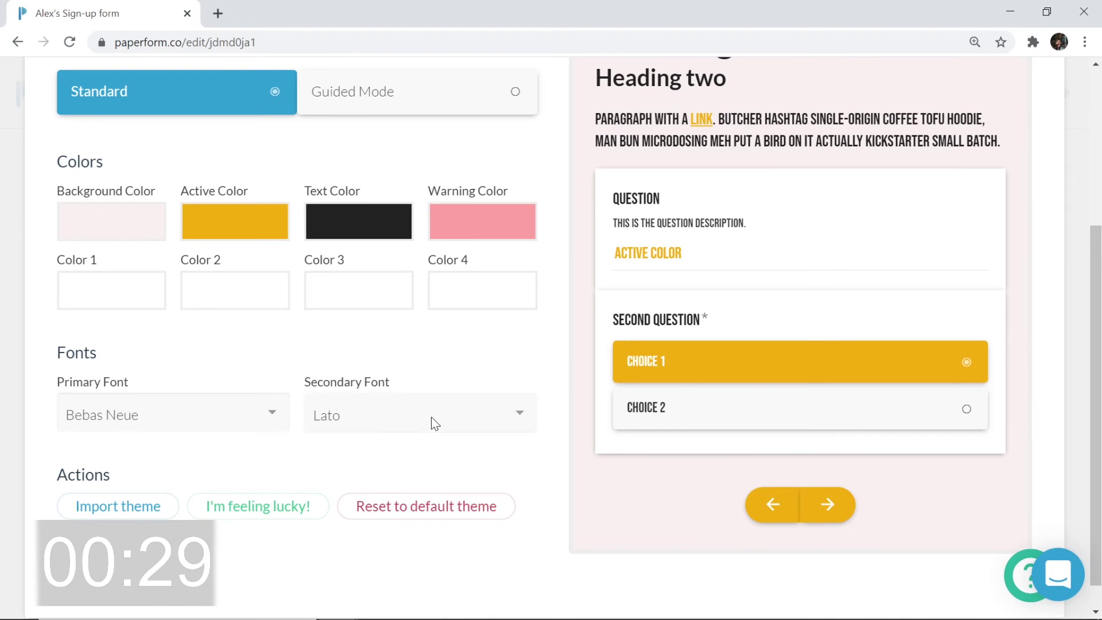
Set the secondary theme font to Bebas Neue by searching 'beb'
{"action": "left_click", "coordinate": [431, 415]}
{"action": "type", "text": "beb"}
{"action": "left_click", "coordinate": [369, 456]}
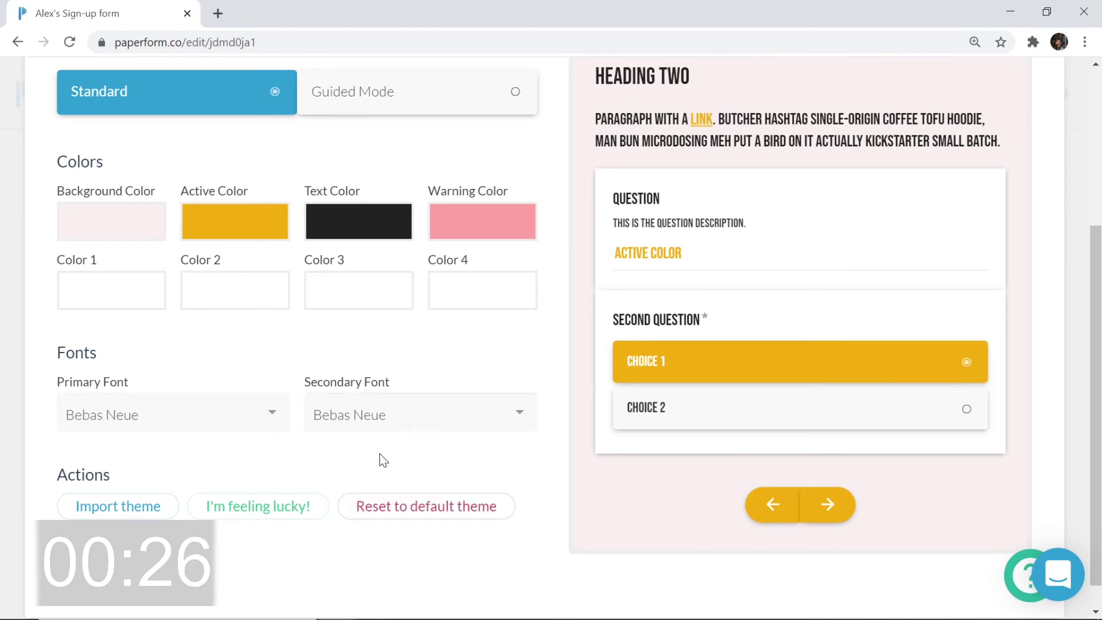
{"action": "scroll", "coordinate": [388, 448], "scroll_direction": "up", "scroll_amount": 5}
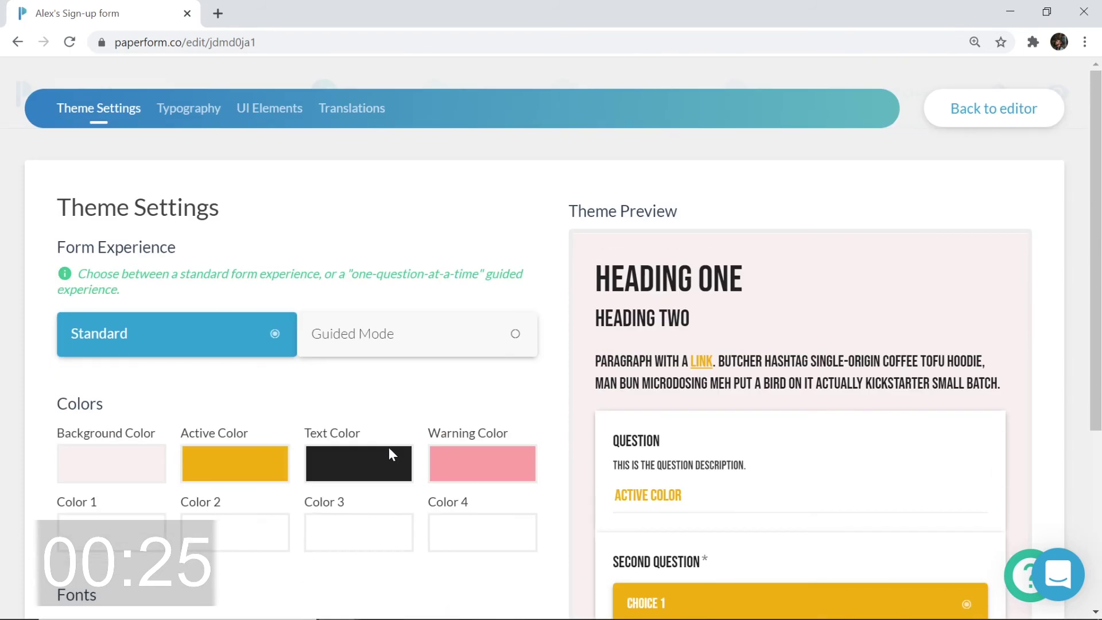
{"action": "scroll", "coordinate": [504, 405], "scroll_direction": "down", "scroll_amount": 1}
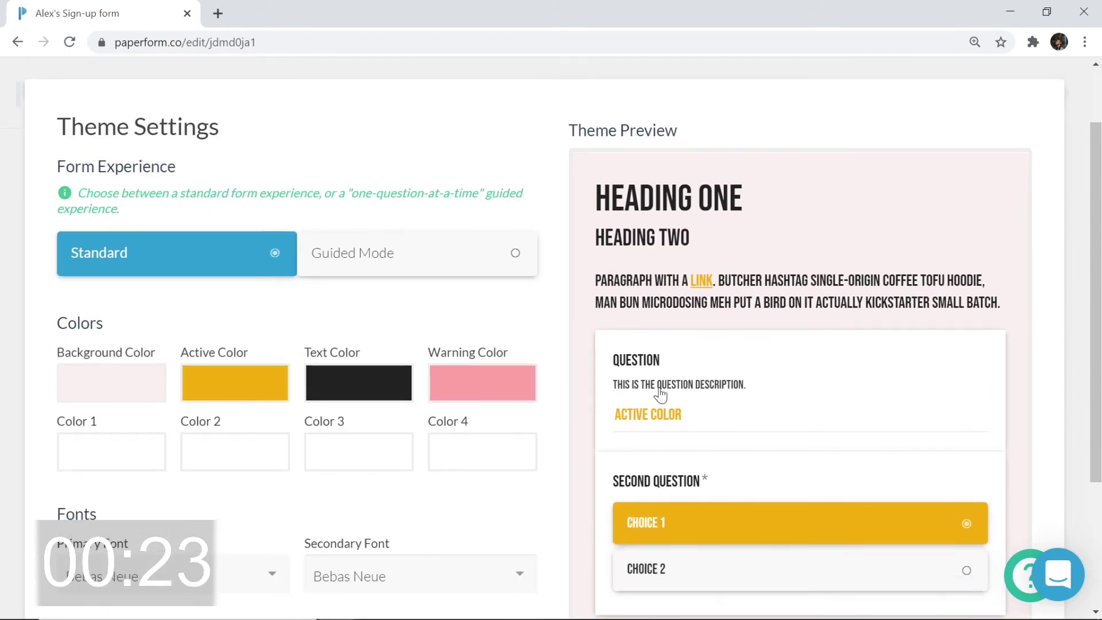
{"action": "scroll", "coordinate": [684, 524], "scroll_direction": "up", "scroll_amount": 1}
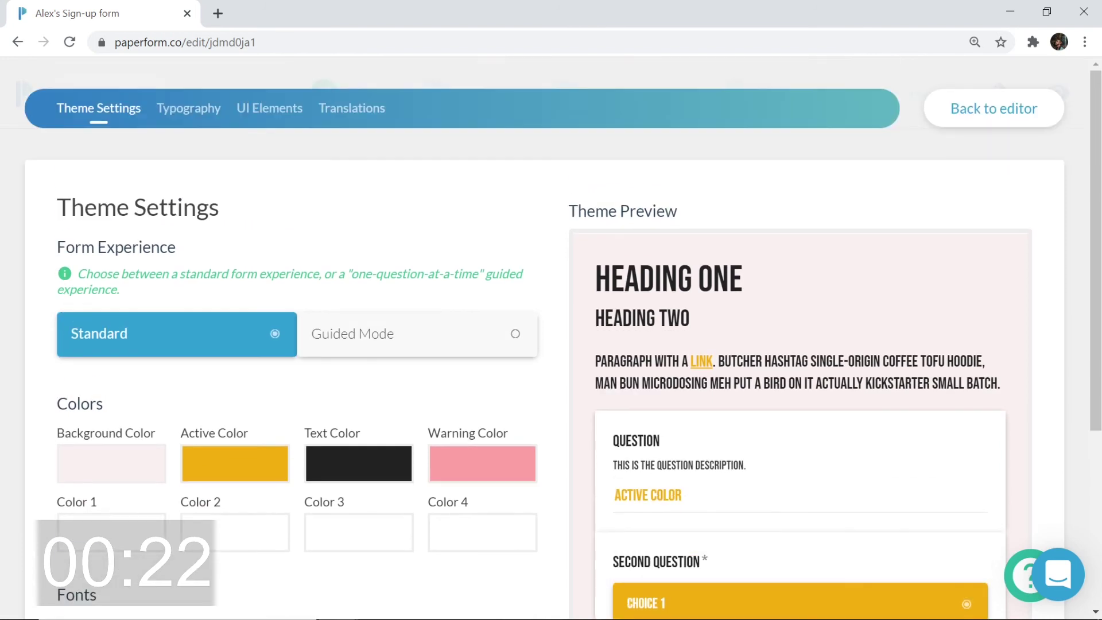
Turn off 'Has background and shadow' for questions and return to the editor
{"action": "left_click", "coordinate": [270, 112]}
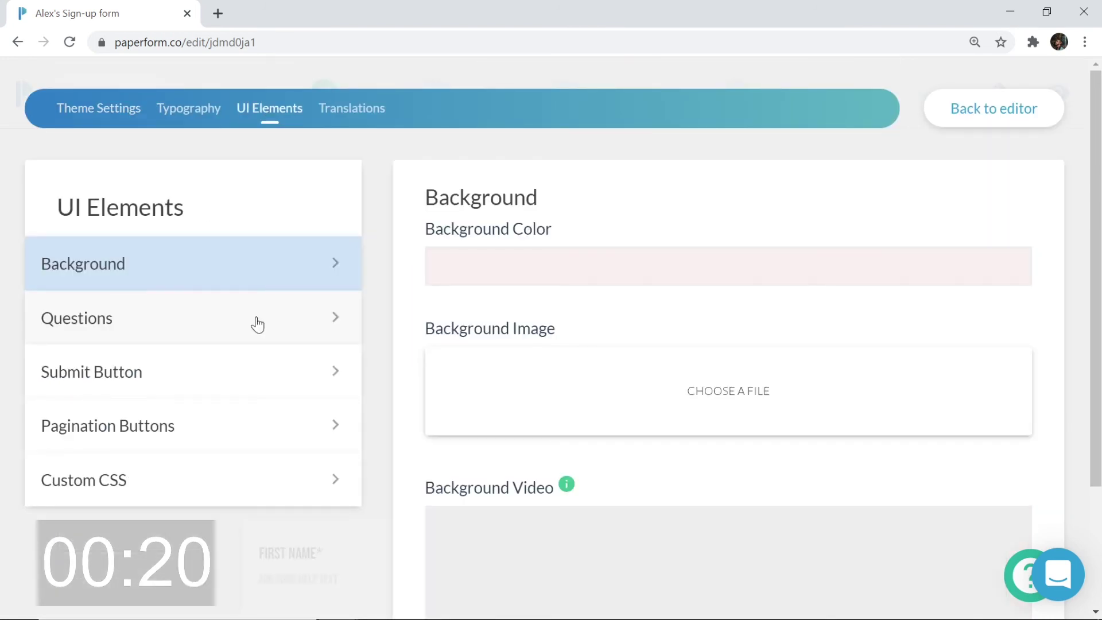
{"action": "left_click", "coordinate": [257, 324]}
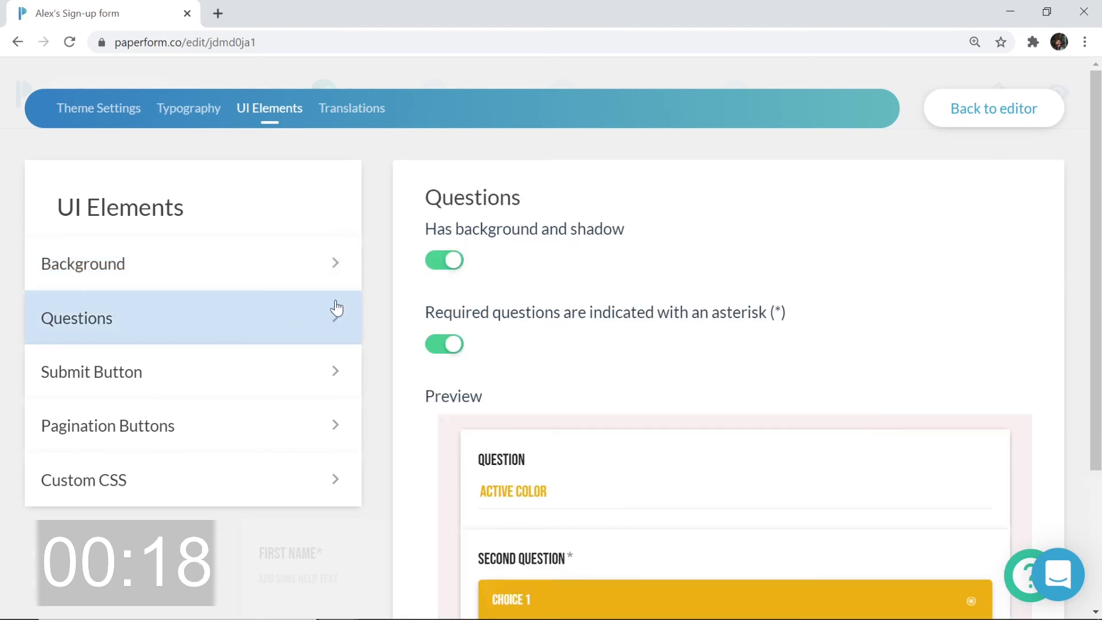
{"action": "left_click", "coordinate": [441, 267]}
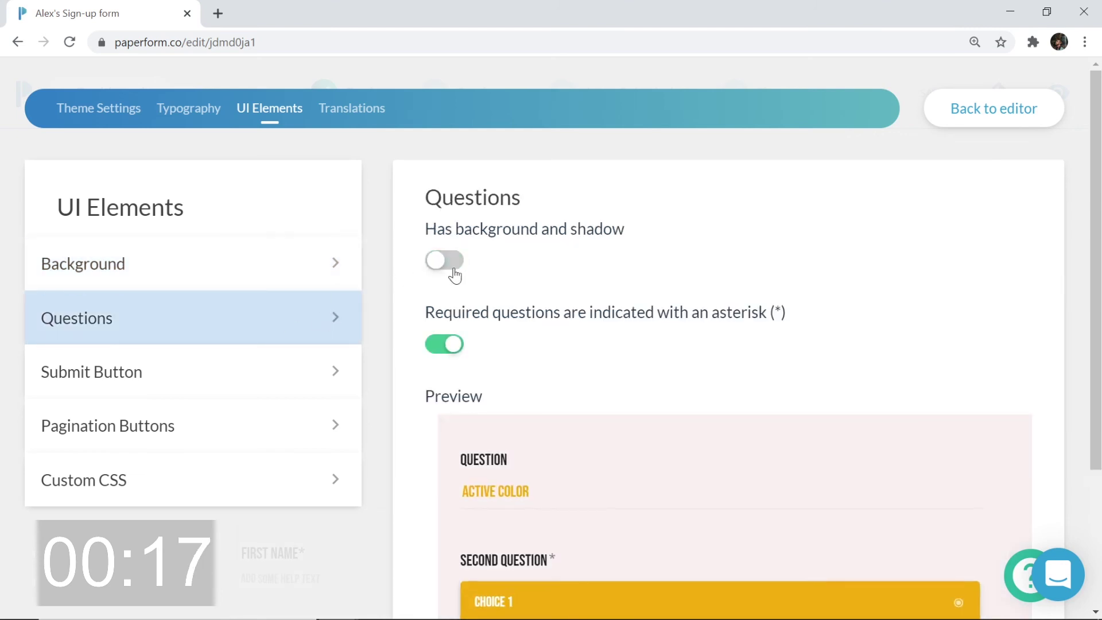
{"action": "left_click", "coordinate": [1029, 105]}
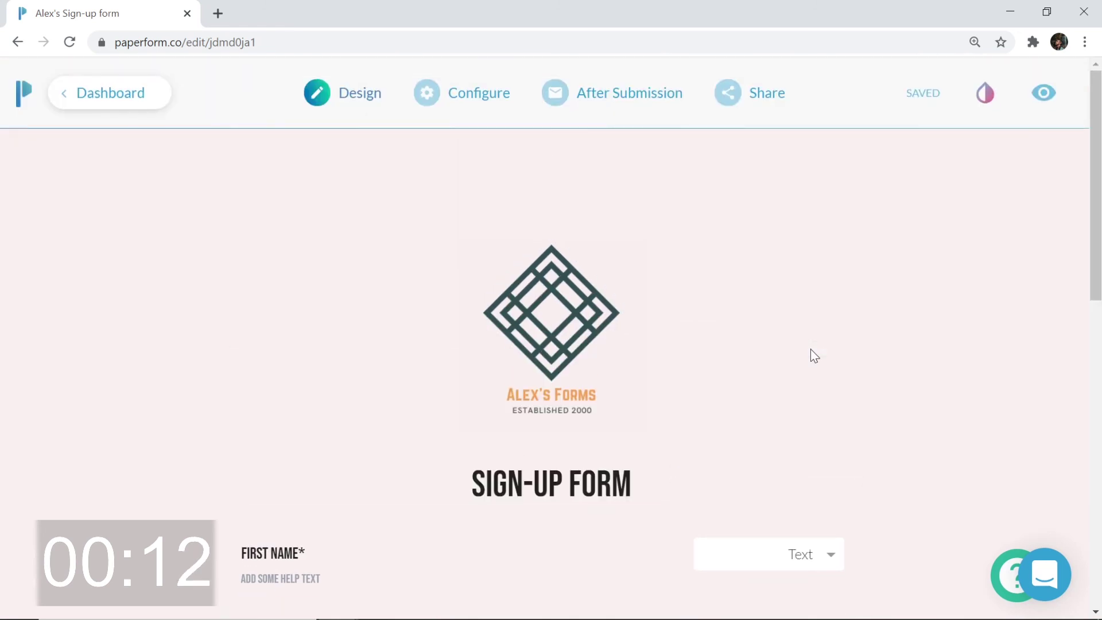
Title the form 'Alex's Form', save, and view the live form in a new tab
{"action": "left_click", "coordinate": [456, 92]}
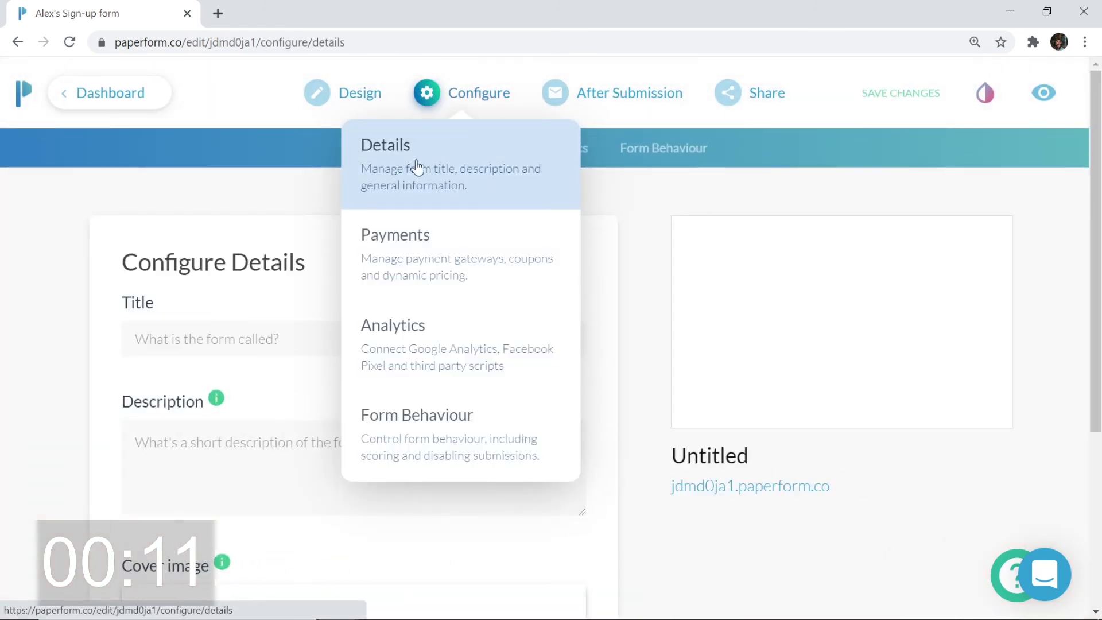
{"action": "type", "text": "A"}
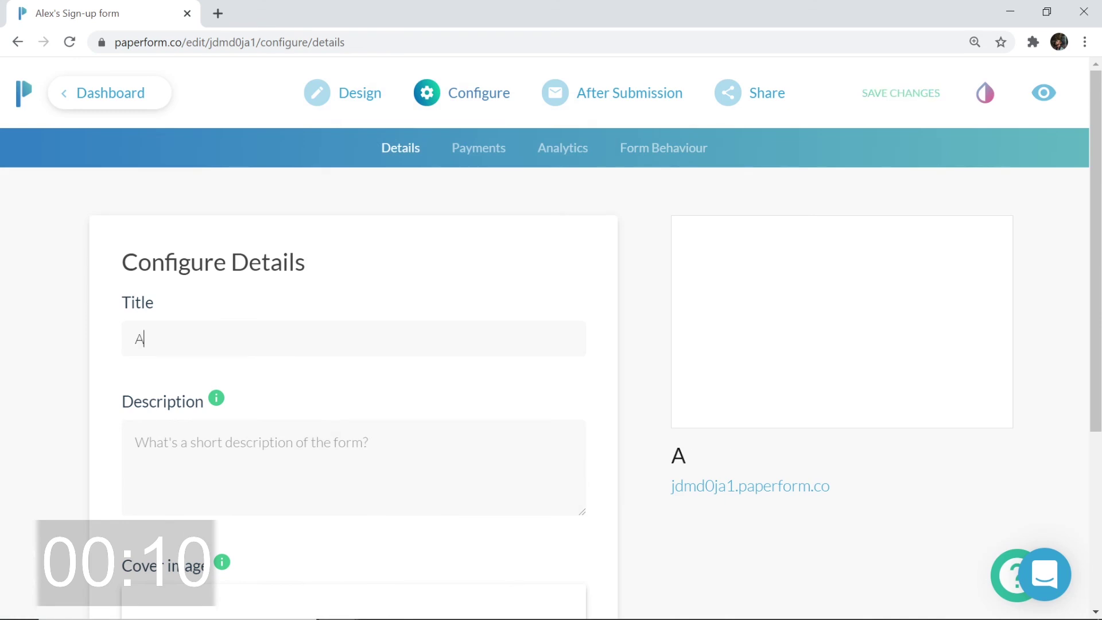
{"action": "type", "text": "lex's Form"}
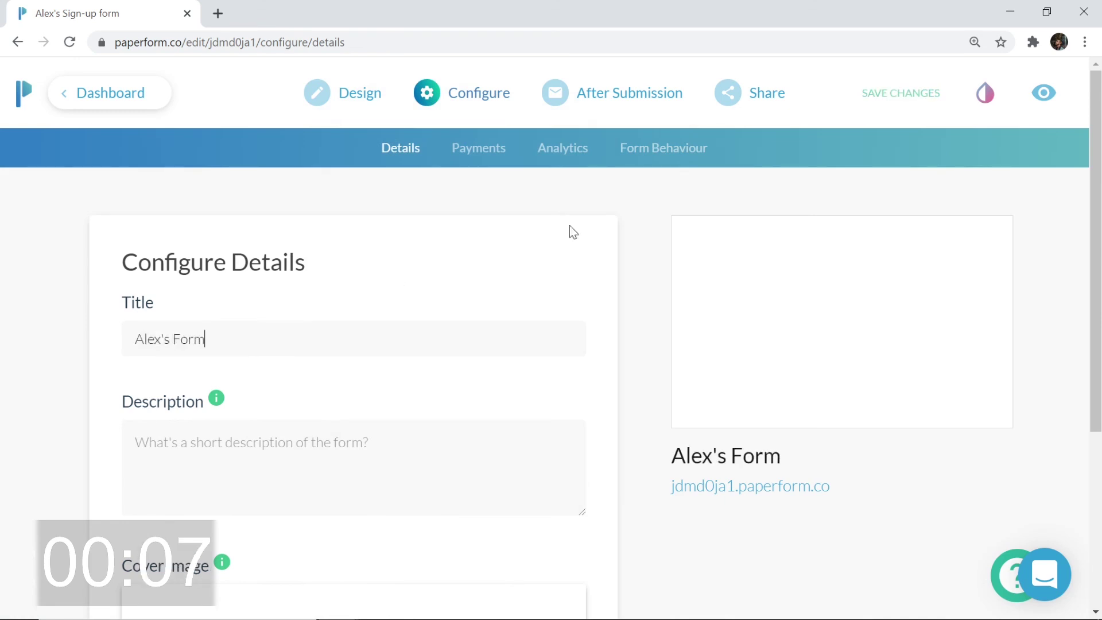
{"action": "left_click", "coordinate": [925, 95]}
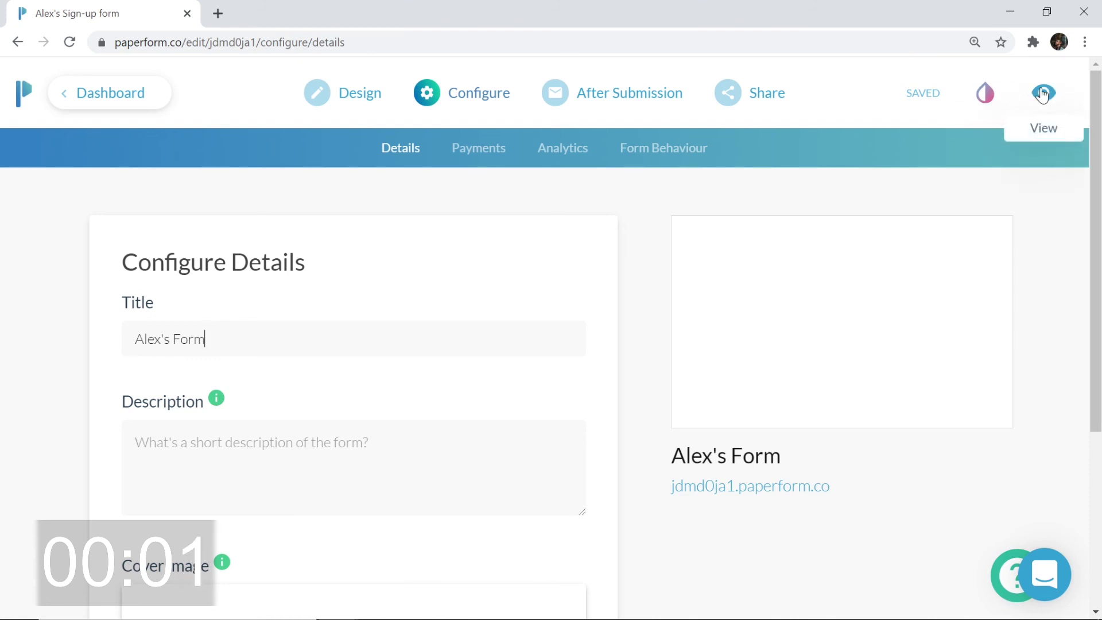
{"action": "left_click", "coordinate": [1042, 94]}
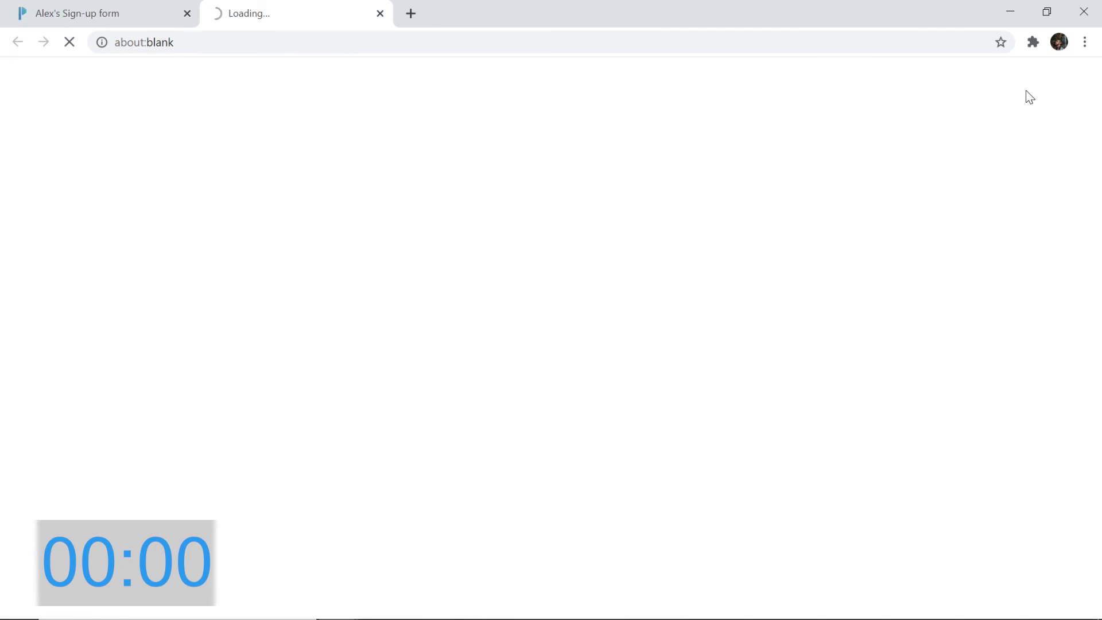
{"action": "scroll", "coordinate": [897, 165], "scroll_direction": "down", "scroll_amount": 4}
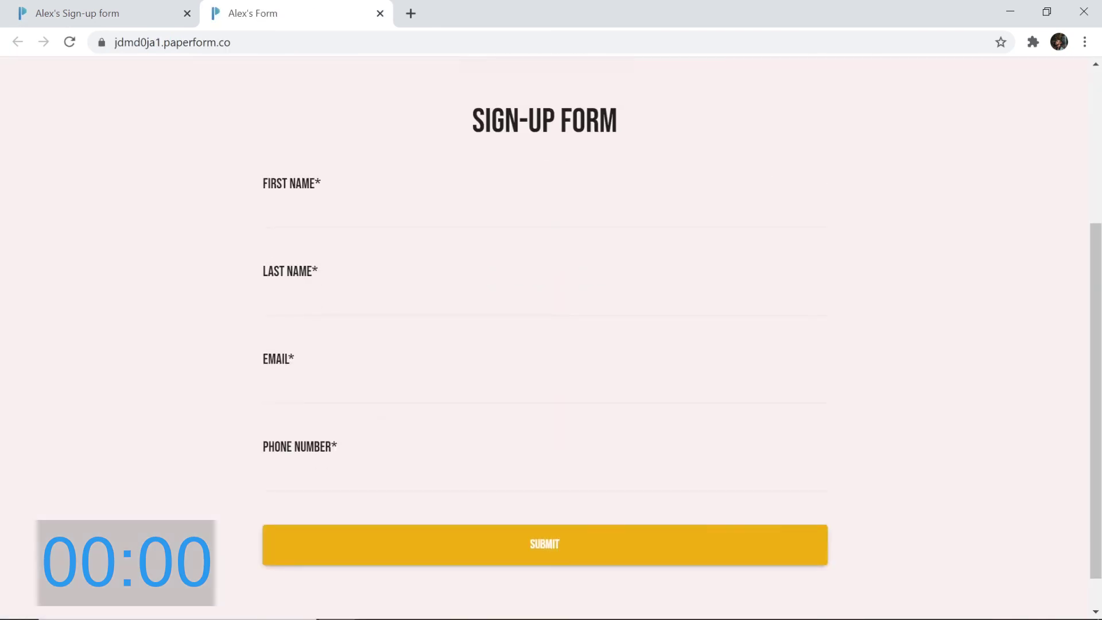
{"action": "left_click", "coordinate": [380, 14]}
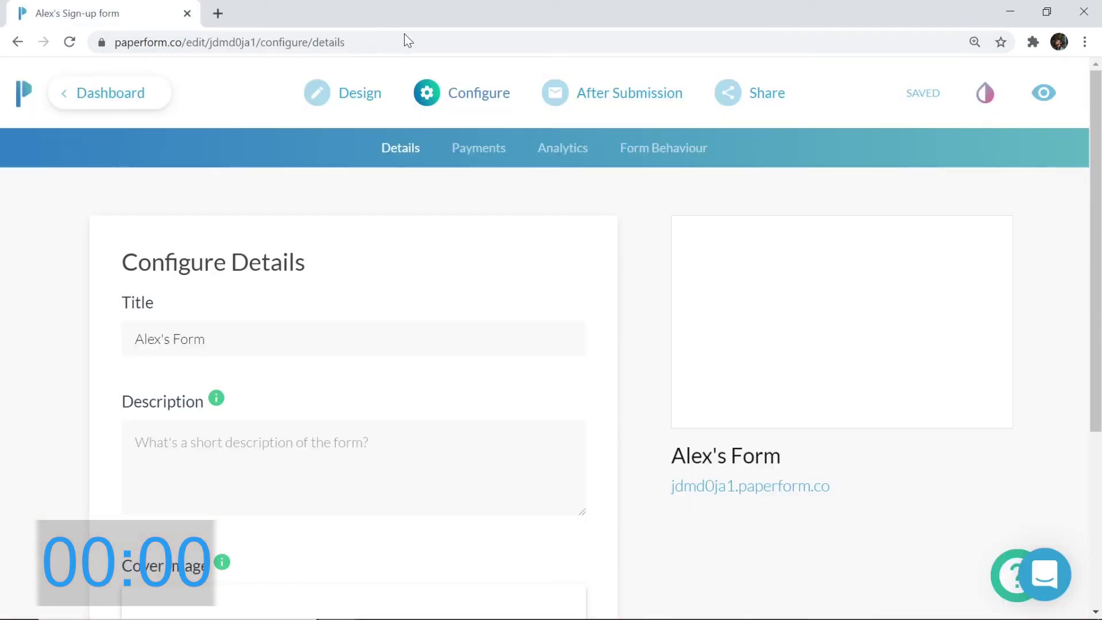
{"action": "mouse_move", "coordinate": [767, 101]}
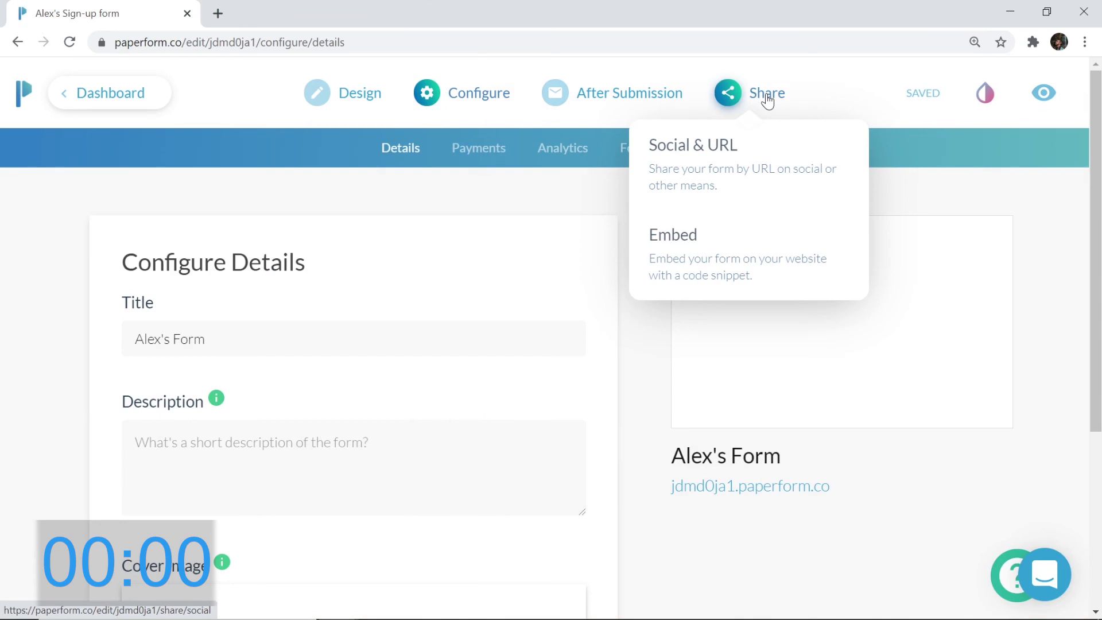
{"action": "left_click", "coordinate": [768, 100]}
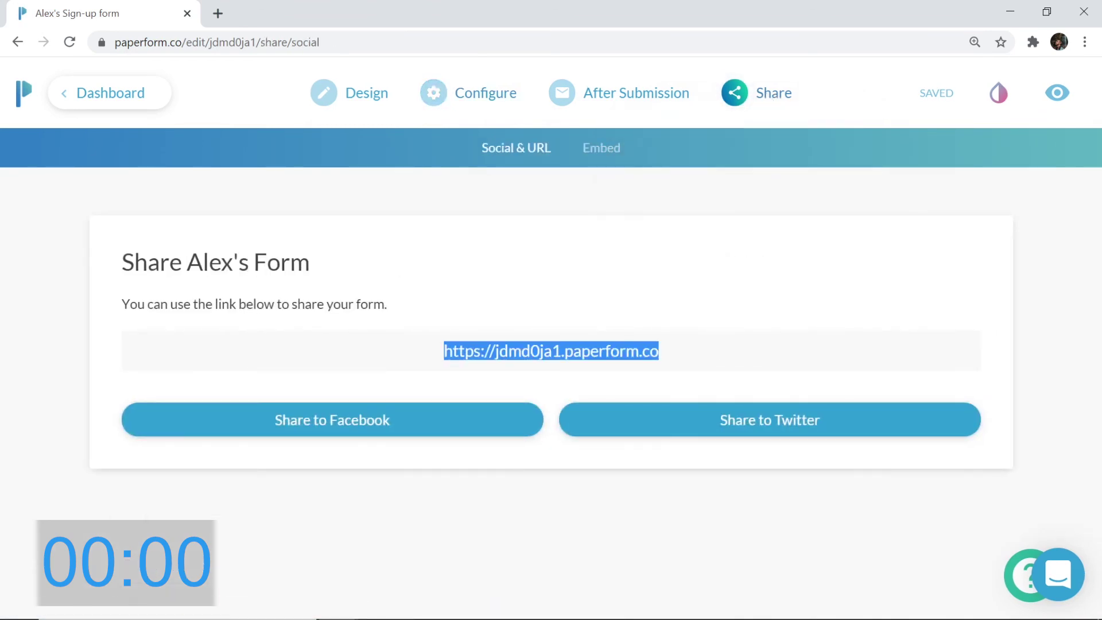
{"action": "right_click", "coordinate": [540, 353]}
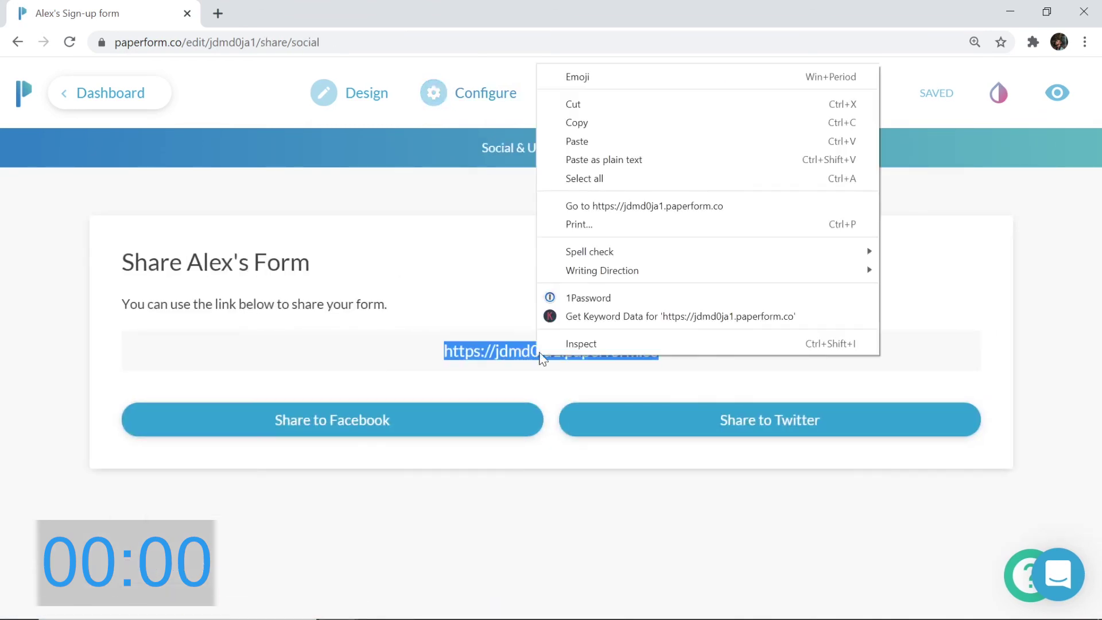
{"action": "left_click", "coordinate": [630, 118]}
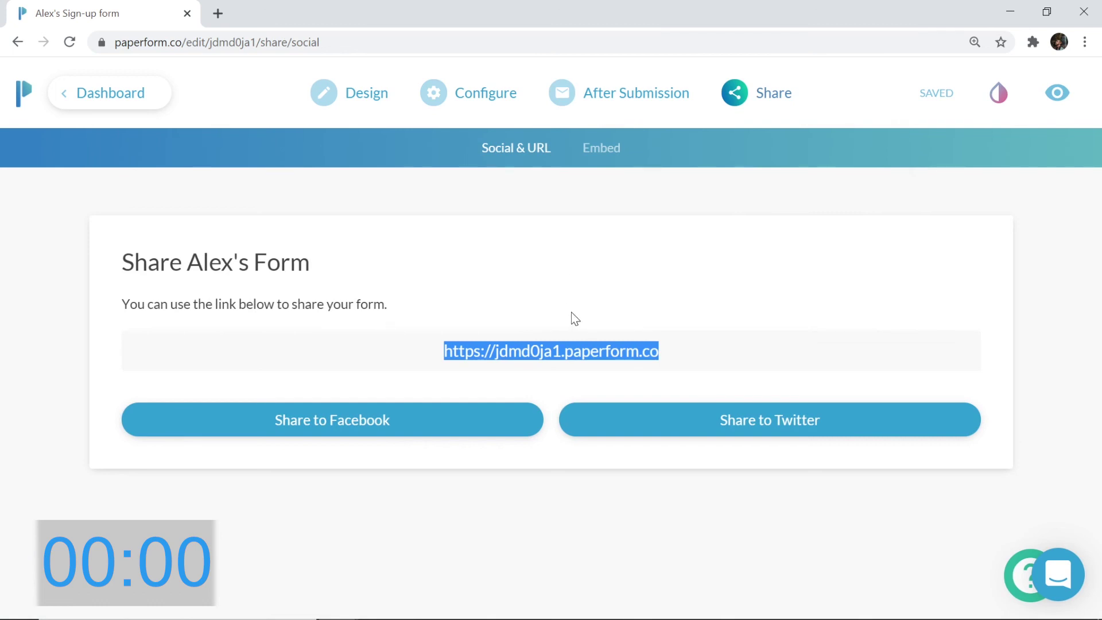